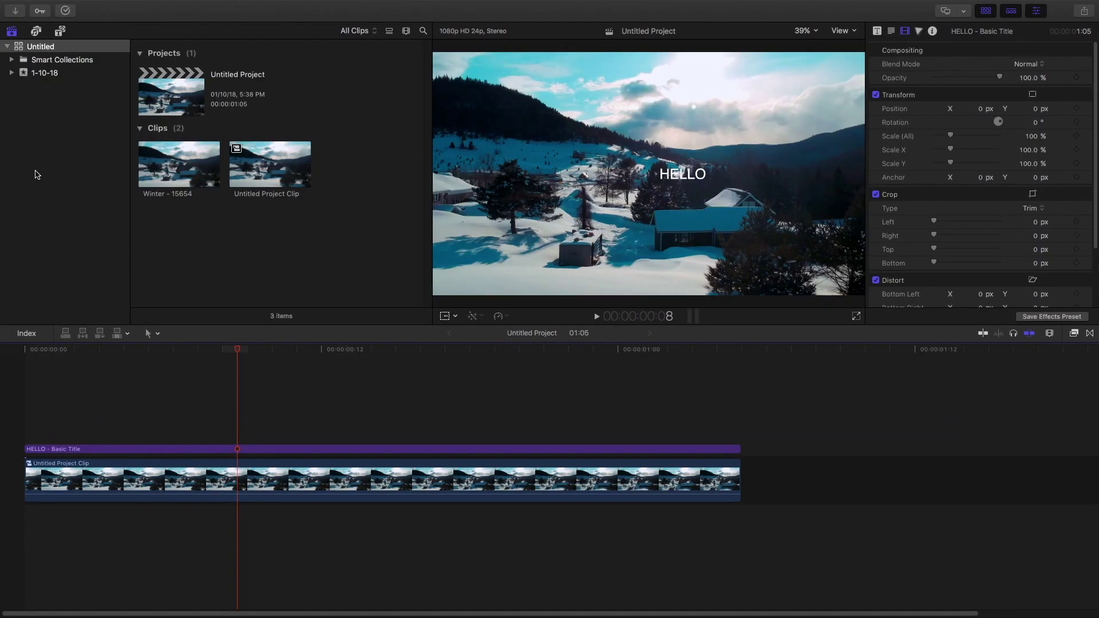
Step: Preview the project, then set a 100% Scale keyframe on the HELLO title at its first frame
{"action": "key", "text": "shift+z"}
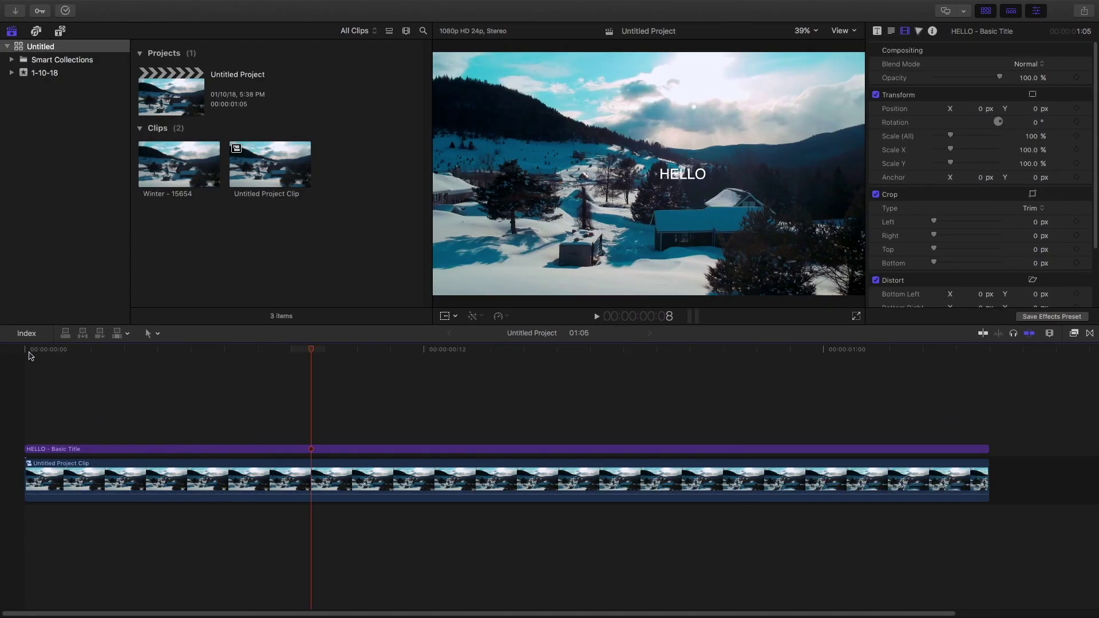
{"action": "key", "text": "space"}
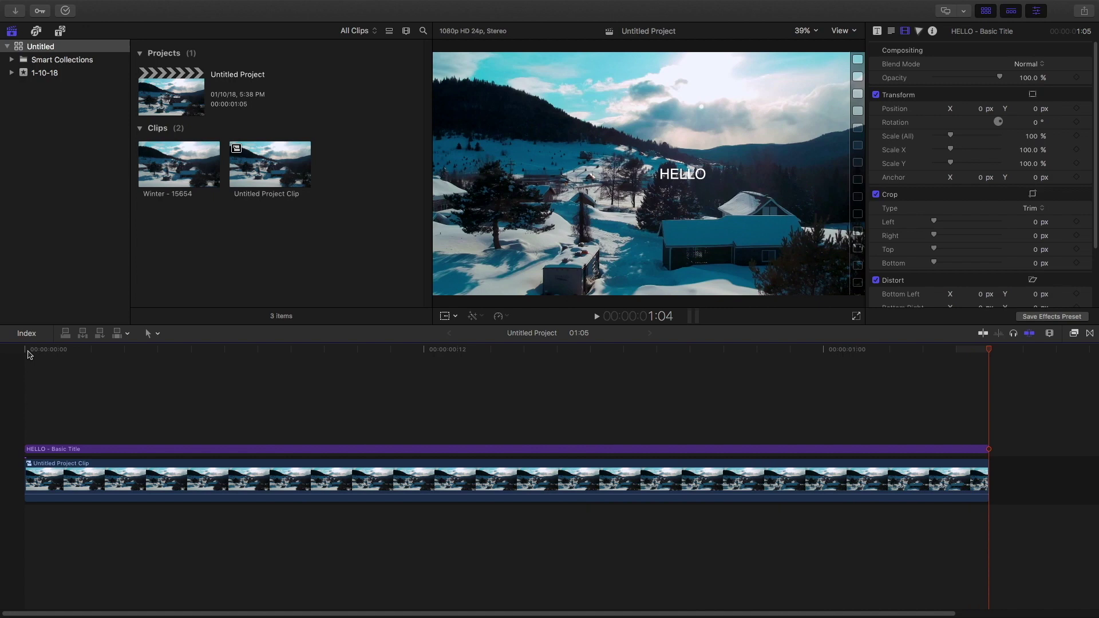
{"action": "left_click", "coordinate": [27, 354]}
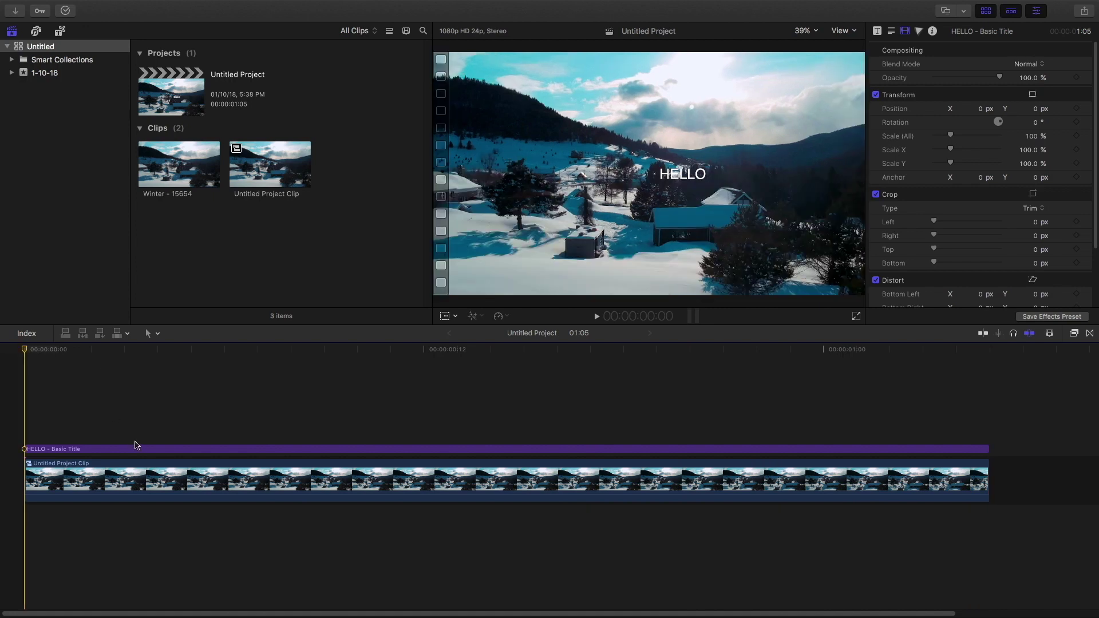
{"action": "left_click", "coordinate": [138, 448]}
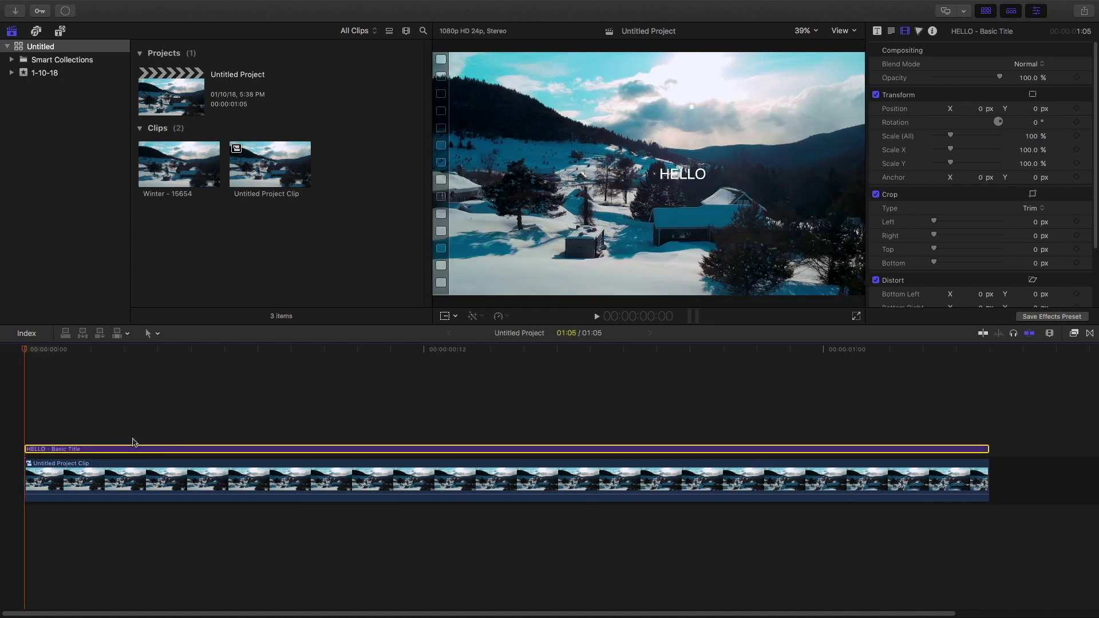
{"action": "key", "text": "space"}
{"action": "key", "text": "space"}
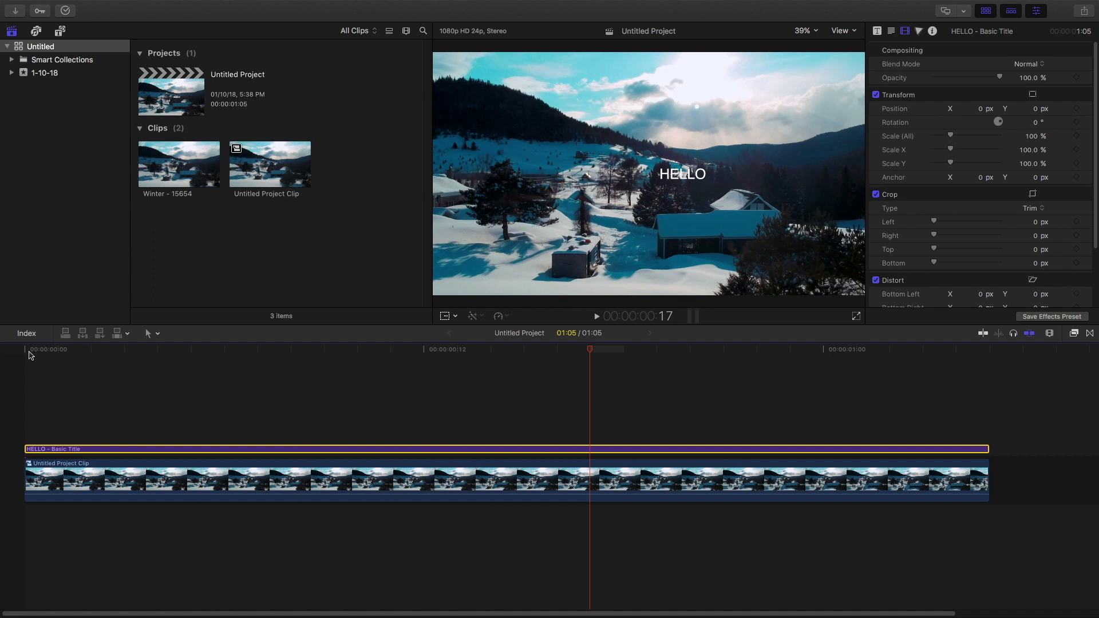
{"action": "left_click", "coordinate": [29, 351]}
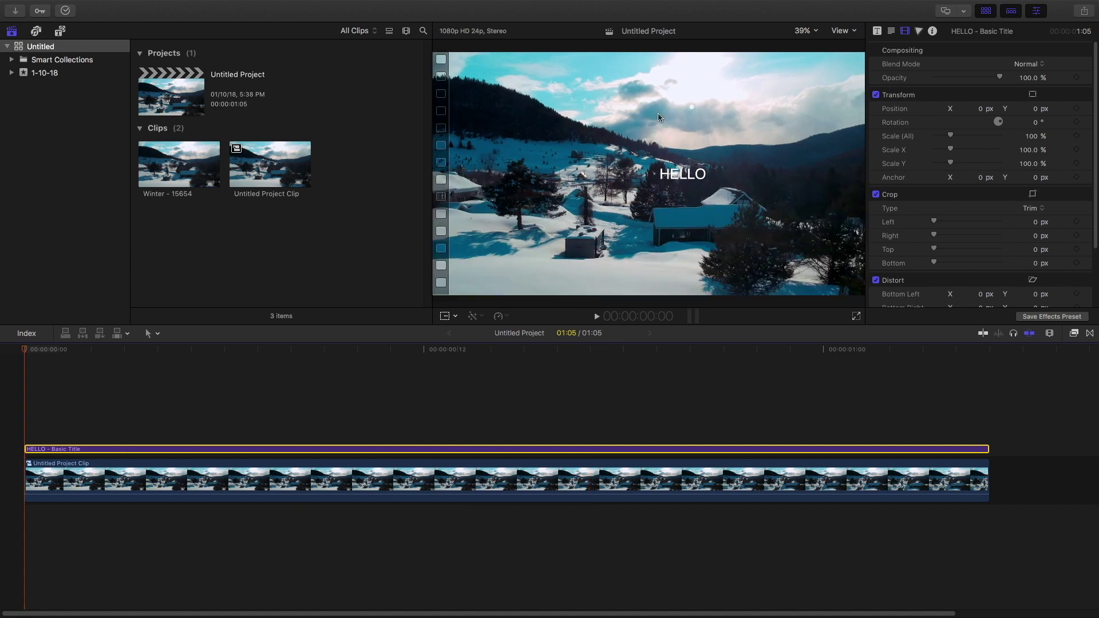
{"action": "left_click", "coordinate": [1076, 136]}
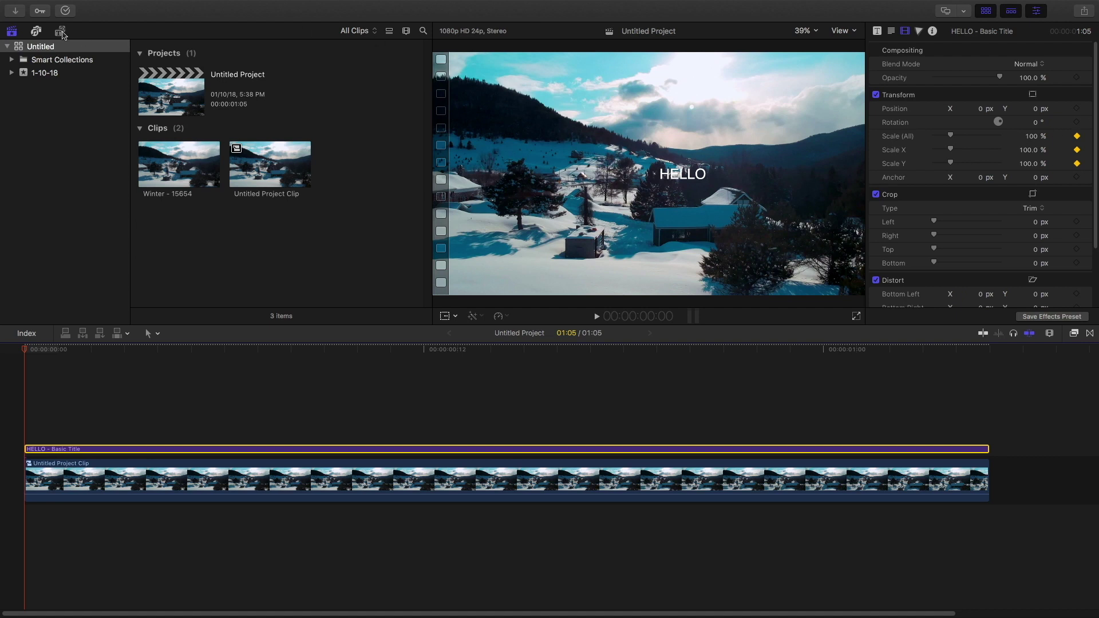
{"action": "key", "text": "super+alt+1"}
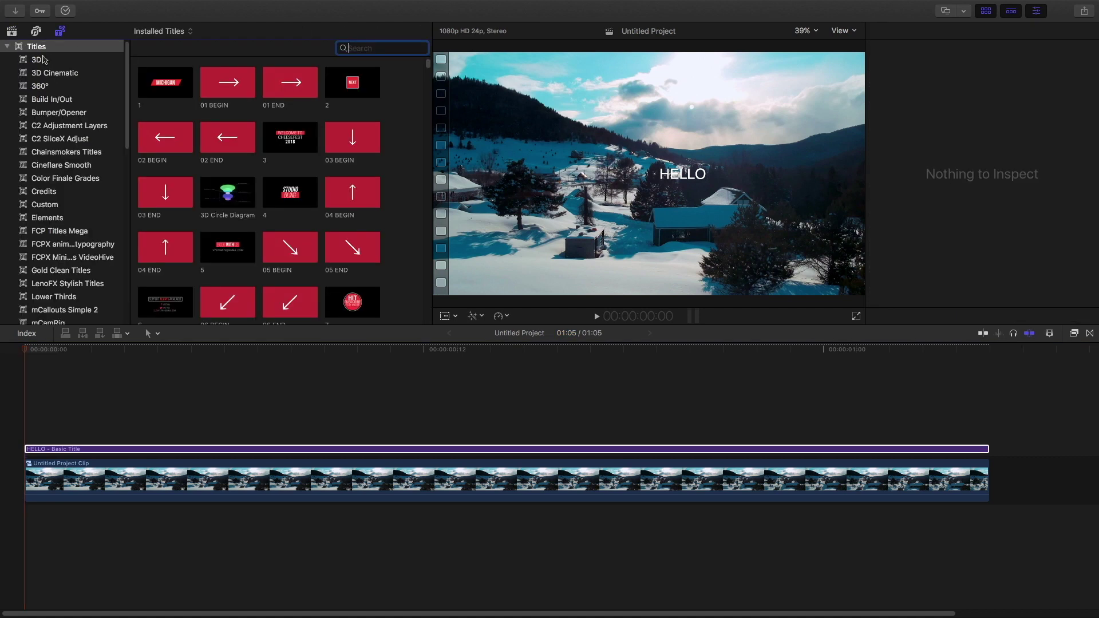
{"action": "type", "text": "basi"}
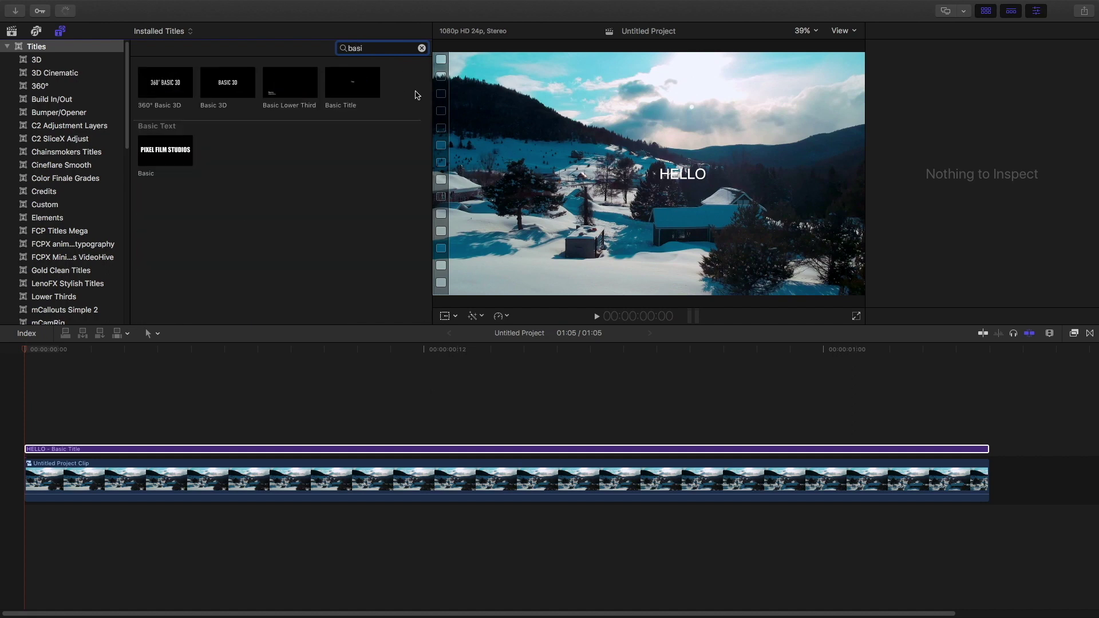
{"action": "left_click", "coordinate": [372, 84]}
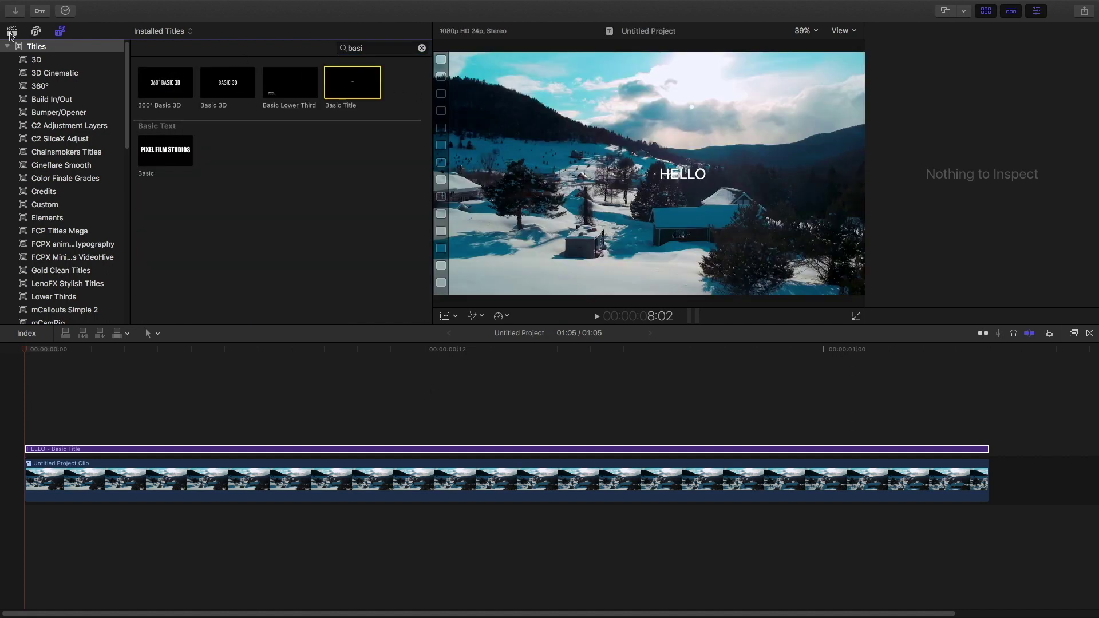
{"action": "left_click", "coordinate": [10, 32]}
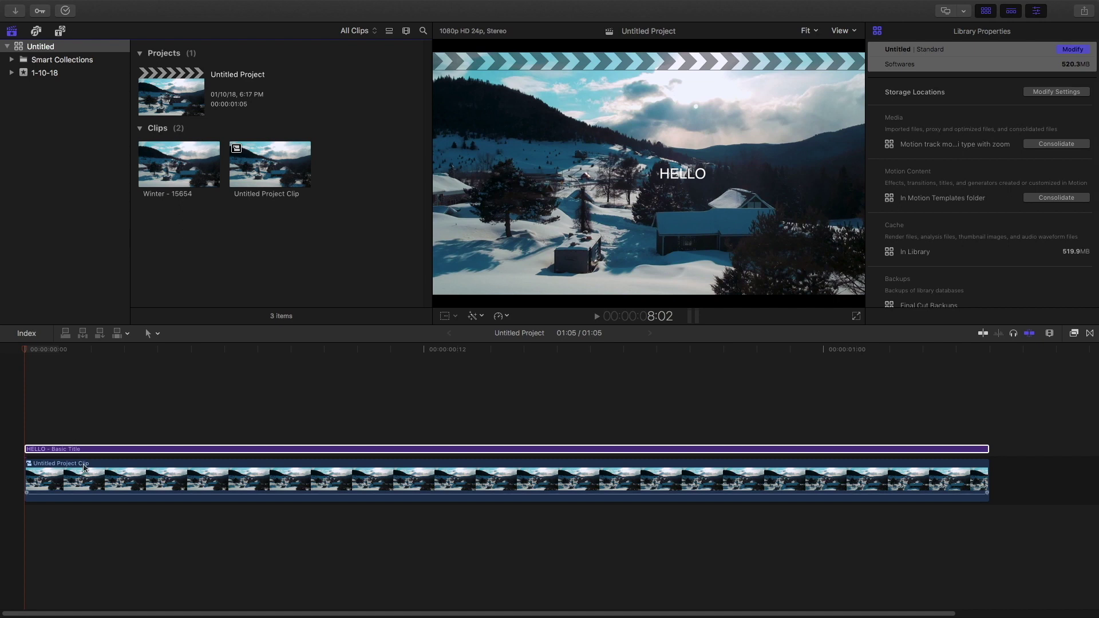
Step: Drag the HELLO title down and right in the viewer so it rests on the snowy roof
{"action": "left_click", "coordinate": [86, 450]}
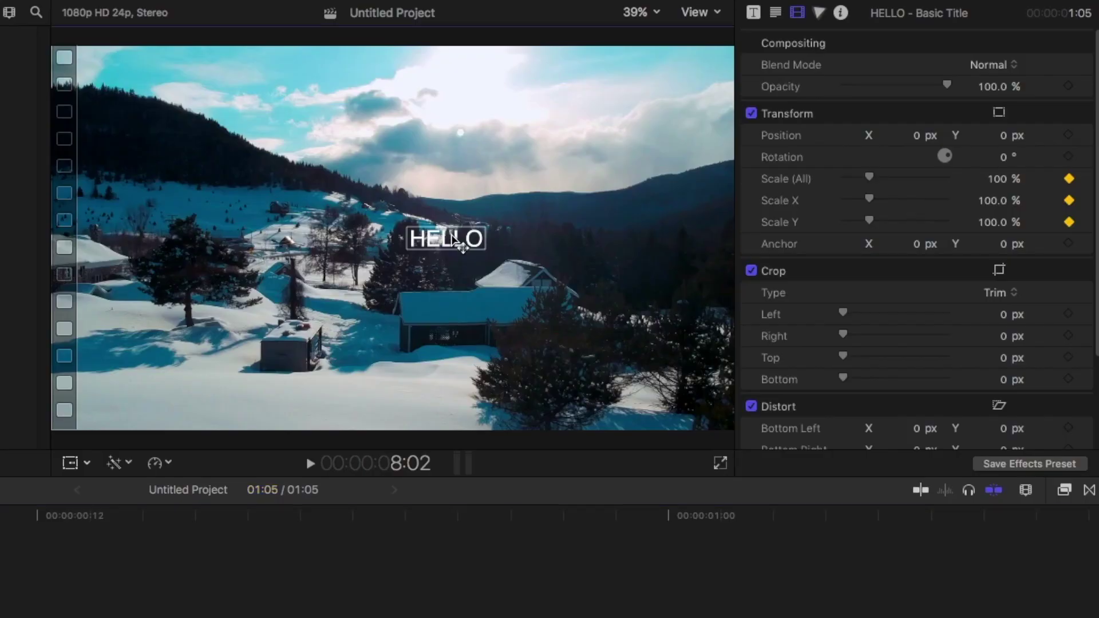
{"action": "left_click_drag", "start_coordinate": [682, 176], "coordinate": [678, 195]}
{"action": "left_click_drag", "start_coordinate": [440, 275], "coordinate": [518, 281]}
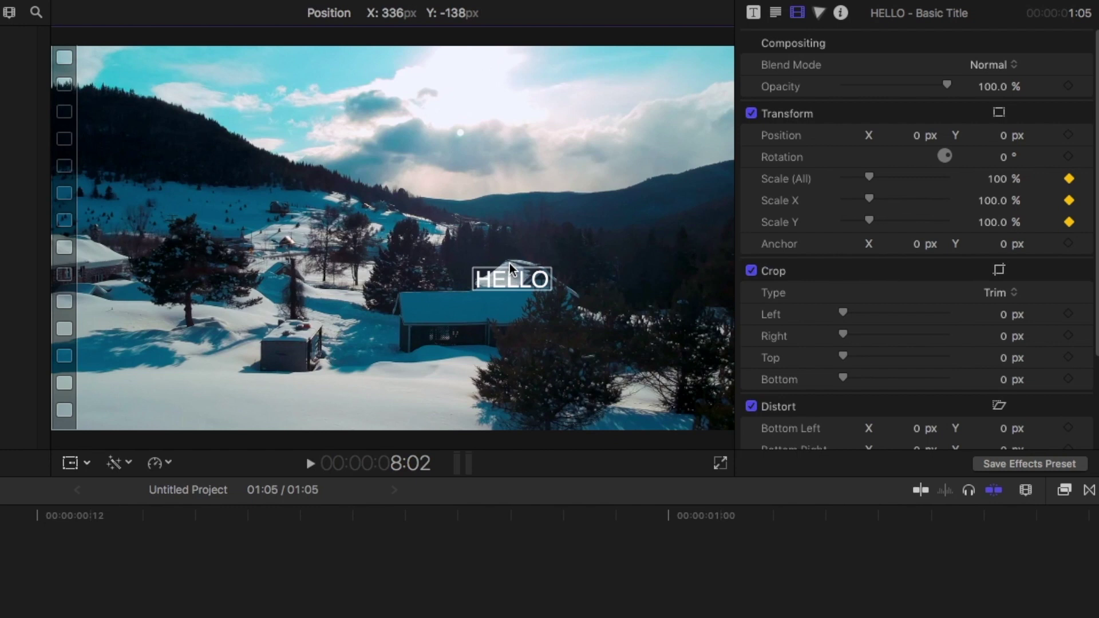
{"action": "double_click", "coordinate": [511, 272]}
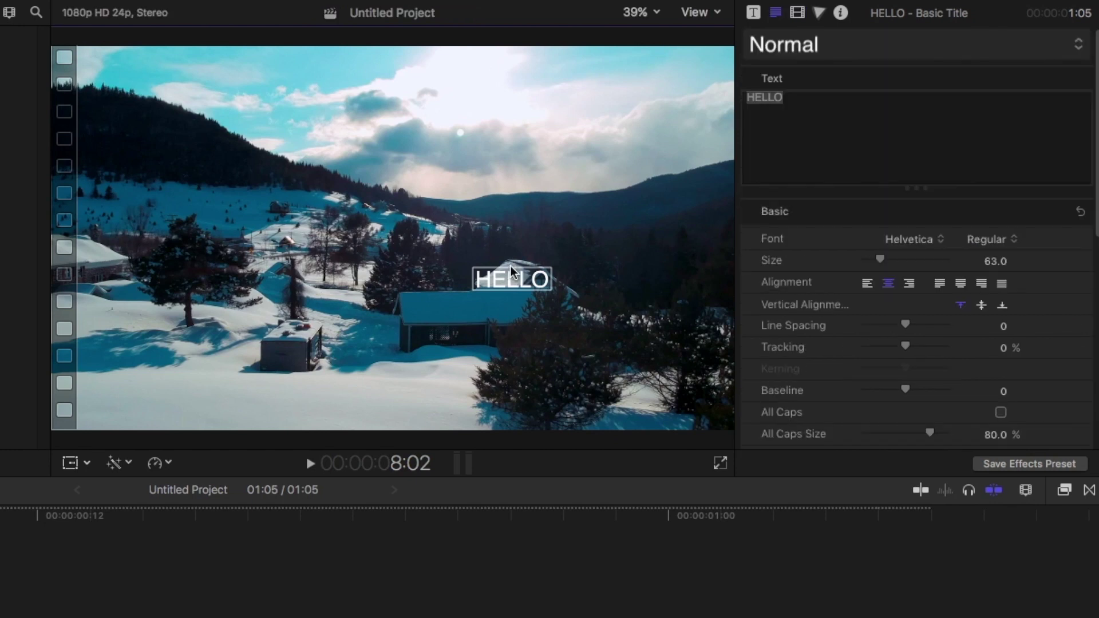
{"action": "left_click", "coordinate": [796, 14]}
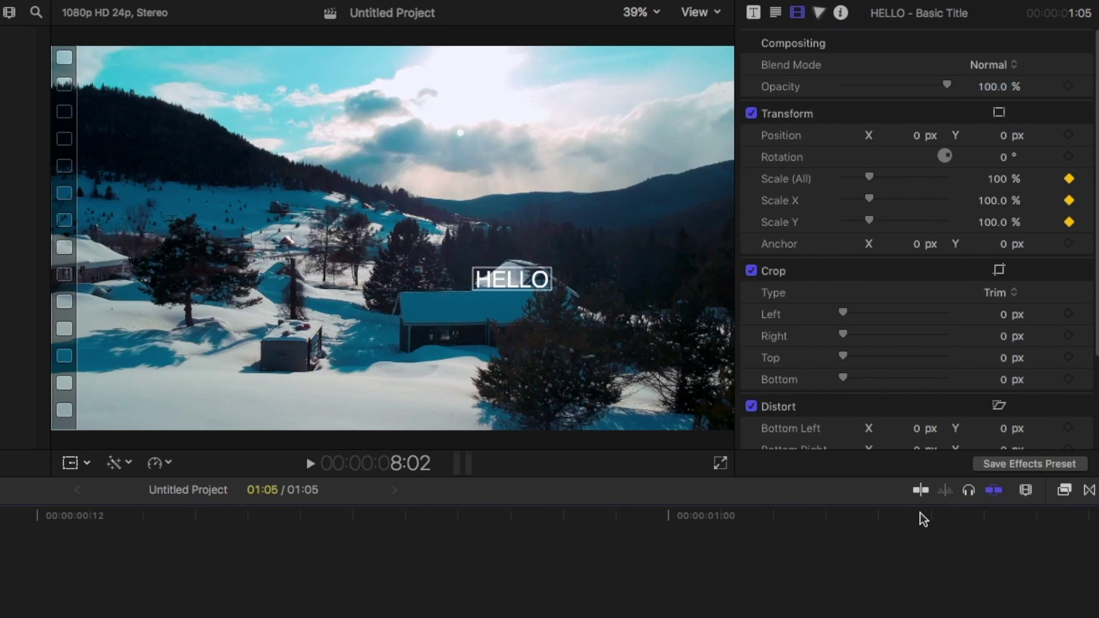
Step: At the clip's end, add a Scale keyframe of 152%, keeping HELLO centred on the house roof
{"action": "mouse_move", "coordinate": [919, 513]}
{"action": "left_mouse_down"}
{"action": "mouse_move", "coordinate": [931, 515]}
{"action": "mouse_move", "coordinate": [903, 524]}
{"action": "left_mouse_up"}
{"action": "left_click", "coordinate": [1069, 179]}
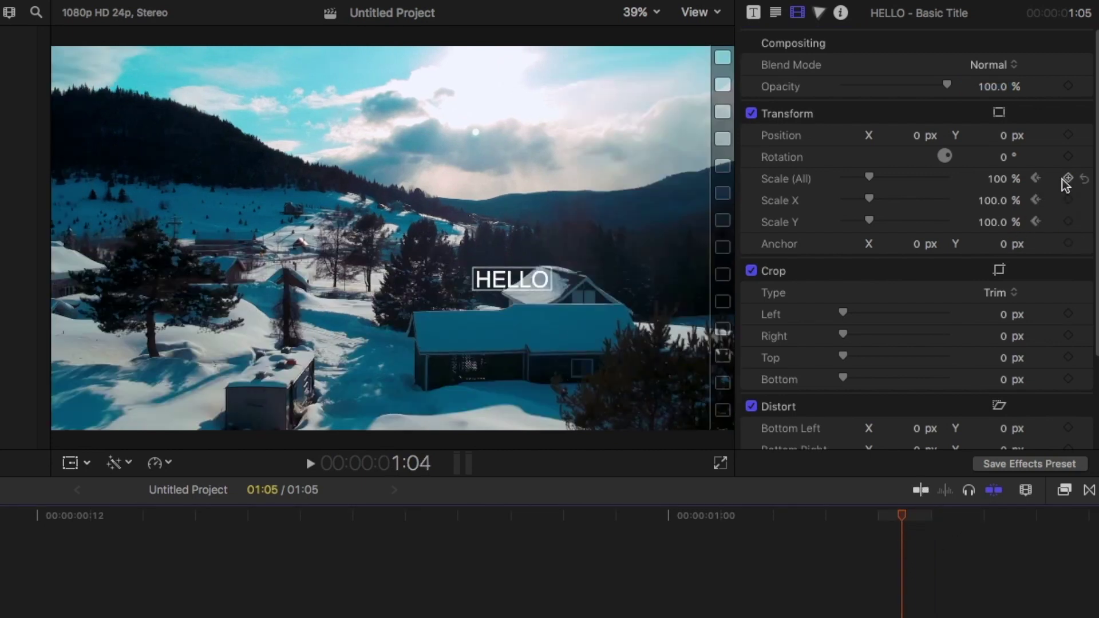
{"action": "left_click_drag", "start_coordinate": [543, 286], "coordinate": [578, 301]}
{"action": "left_click_drag", "start_coordinate": [869, 176], "coordinate": [873, 177]}
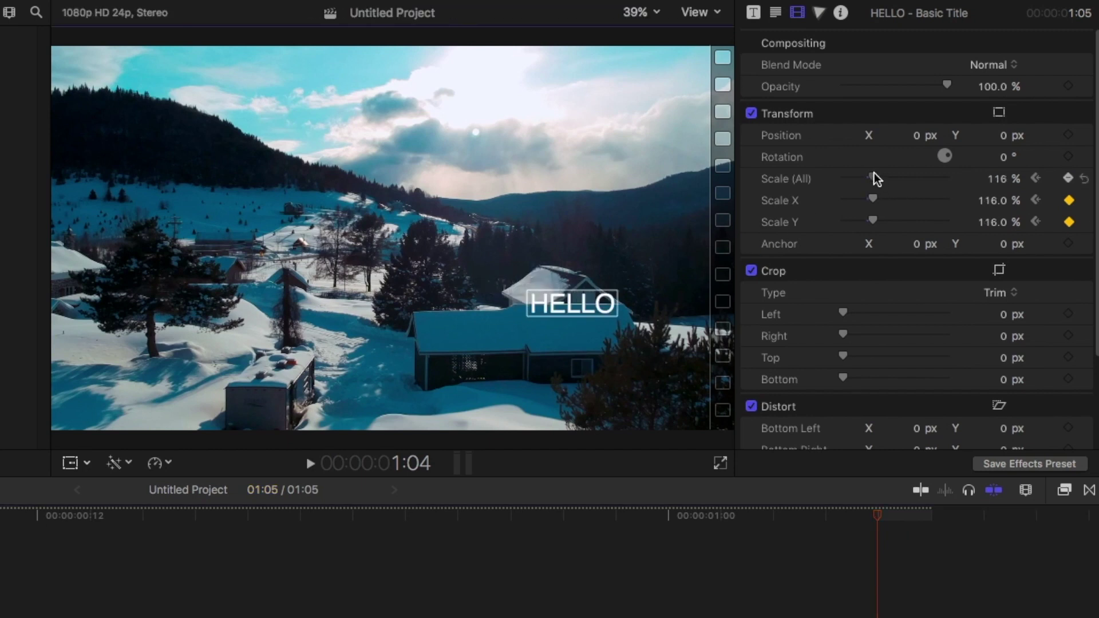
{"action": "left_click_drag", "start_coordinate": [561, 311], "coordinate": [541, 293]}
{"action": "left_click_drag", "start_coordinate": [873, 177], "coordinate": [877, 176]}
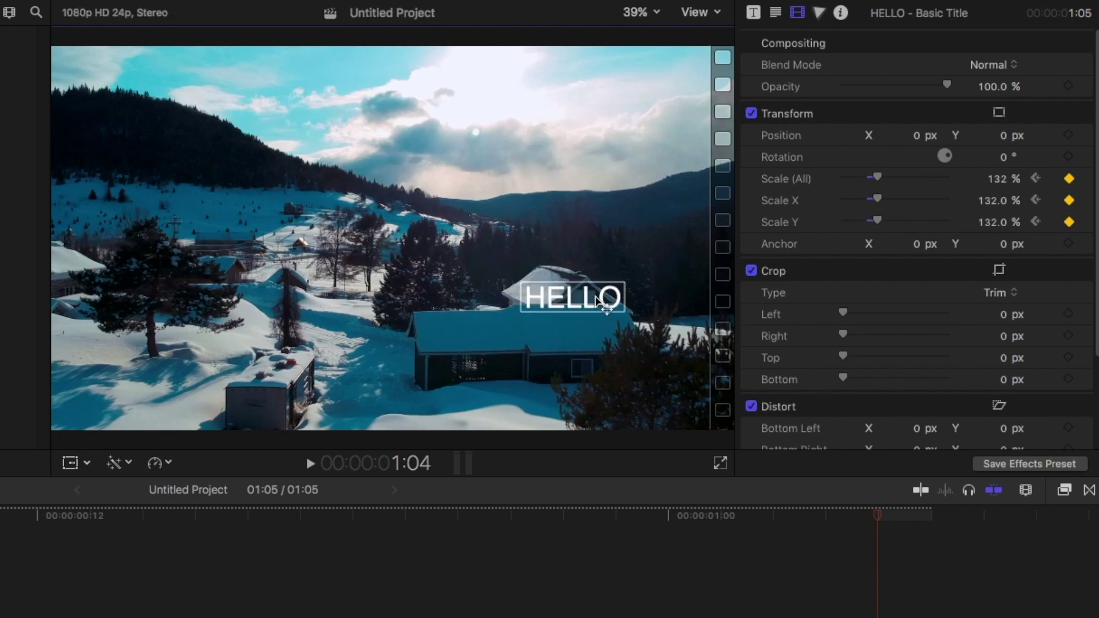
{"action": "left_click_drag", "start_coordinate": [579, 297], "coordinate": [571, 293]}
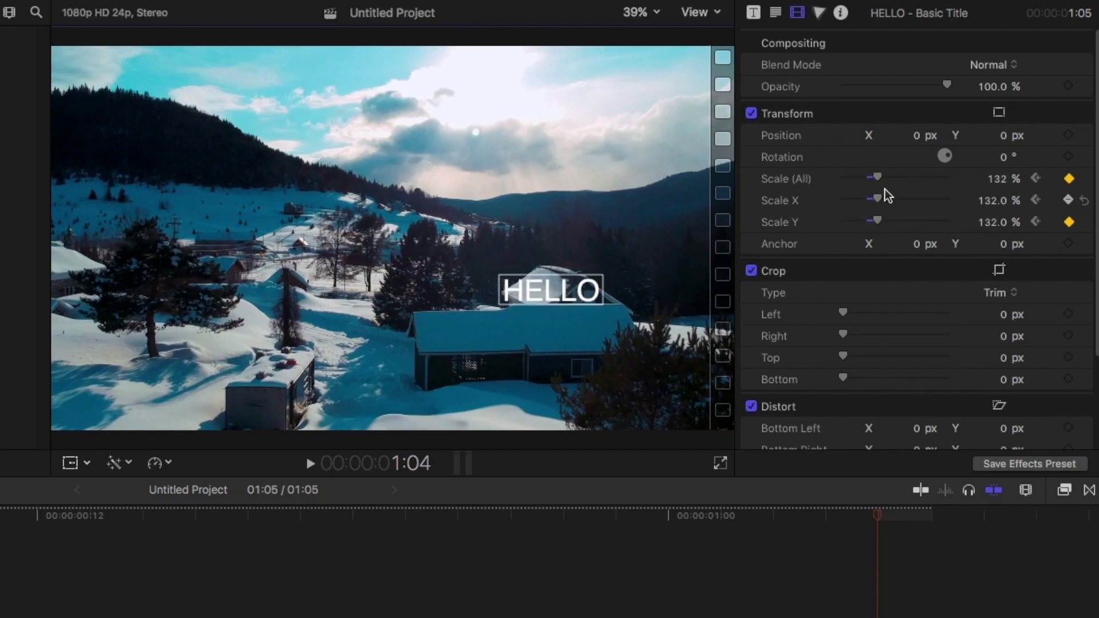
{"action": "left_click_drag", "start_coordinate": [878, 177], "coordinate": [882, 180]}
{"action": "left_click_drag", "start_coordinate": [541, 288], "coordinate": [541, 285]}
{"action": "left_click_drag", "start_coordinate": [887, 181], "coordinate": [849, 192]}
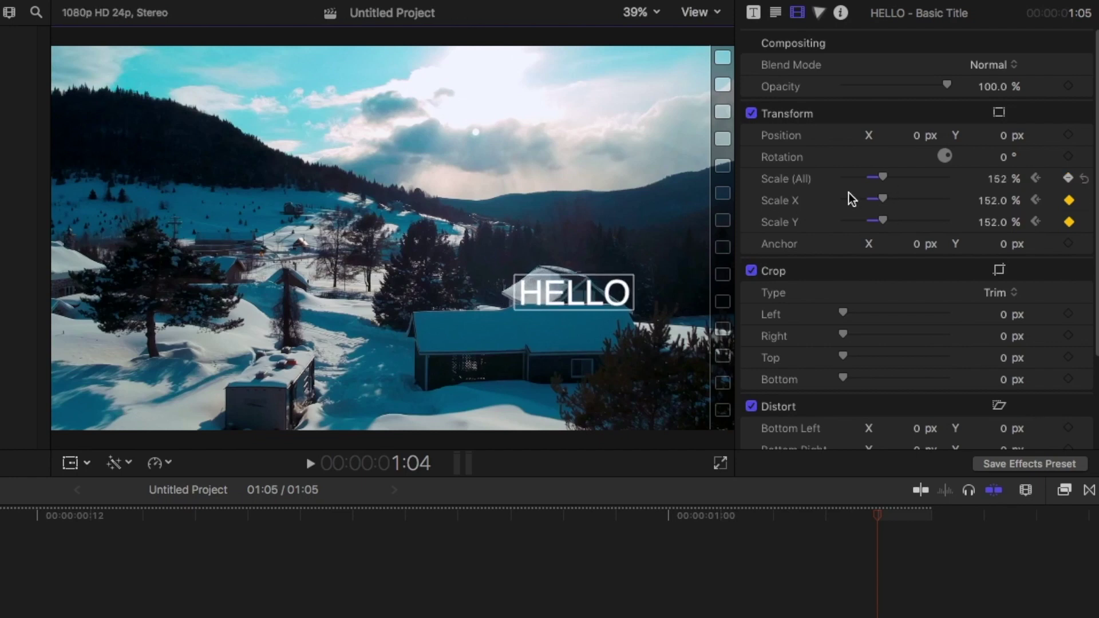
{"action": "left_click_drag", "start_coordinate": [584, 296], "coordinate": [568, 292]}
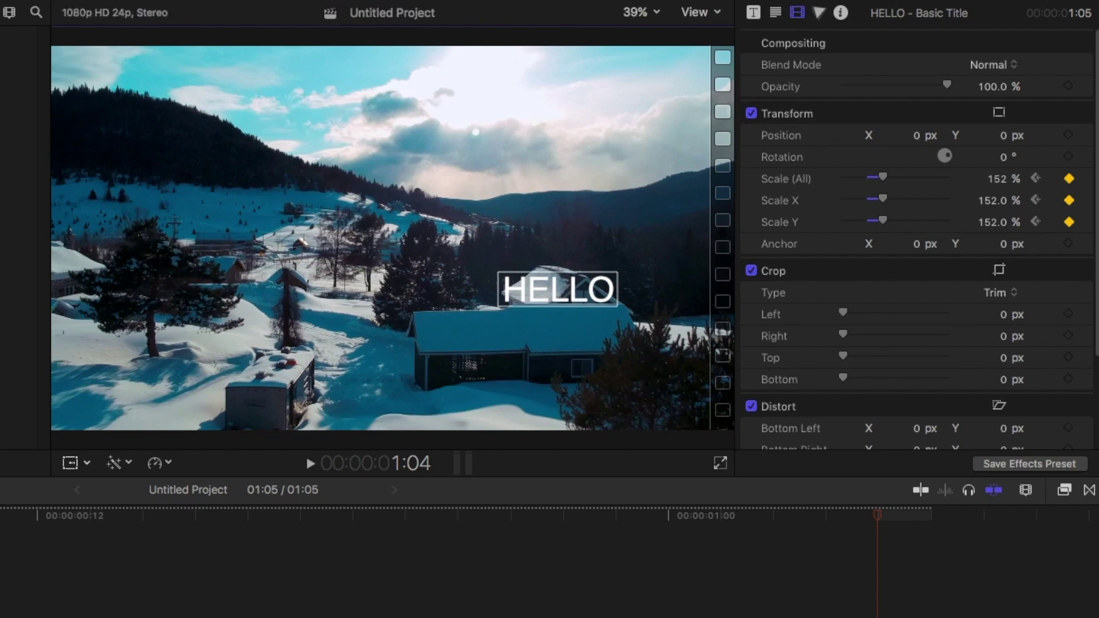
Step: Play the growing HELLO title from the start of the project
{"action": "key", "text": "Home"}
{"action": "key", "text": "space"}
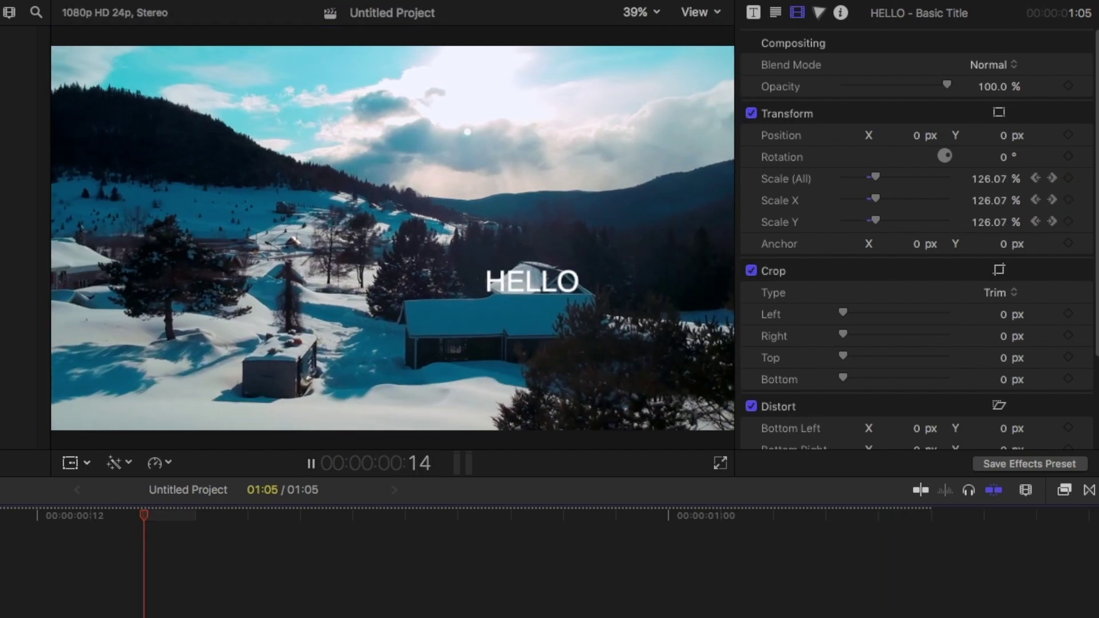
{"action": "key", "text": "Home"}
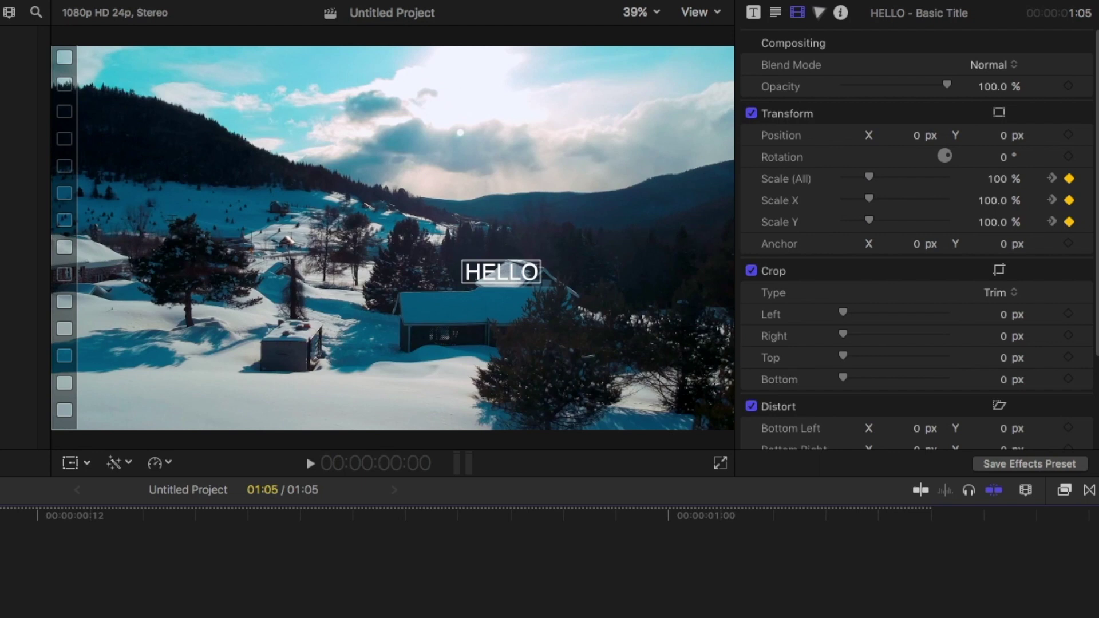
Step: Add a starting Position keyframe, zoom the viewer to 75%, and set HELLO's X to -12.9
{"action": "left_click", "coordinate": [1069, 136]}
{"action": "left_click_drag", "start_coordinate": [500, 271], "coordinate": [434, 284]}
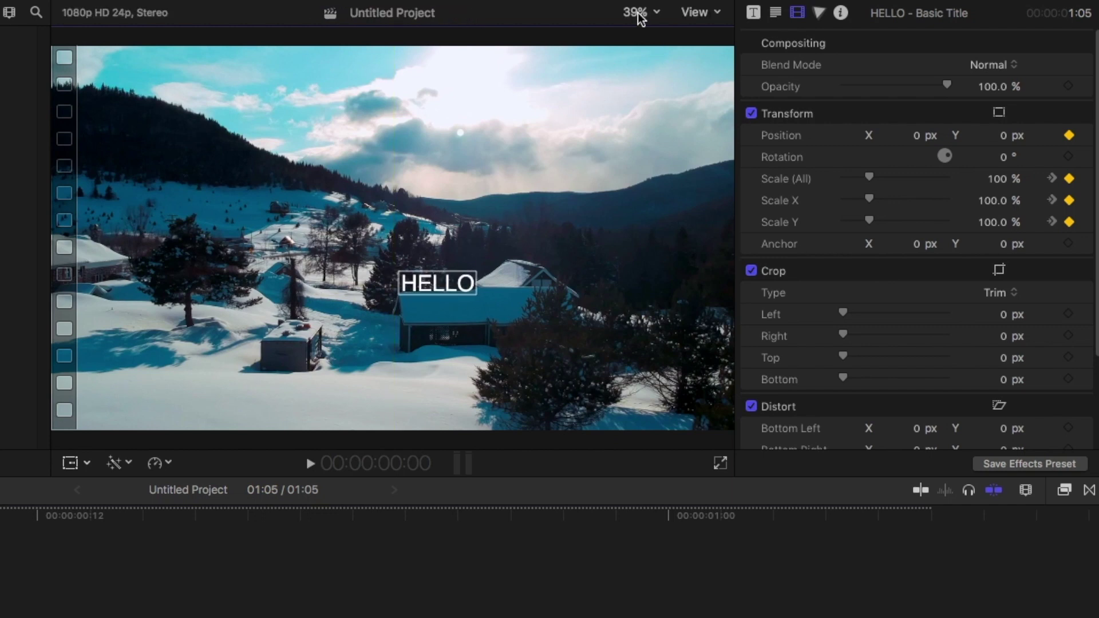
{"action": "left_click", "coordinate": [635, 11]}
{"action": "left_click", "coordinate": [814, 90]}
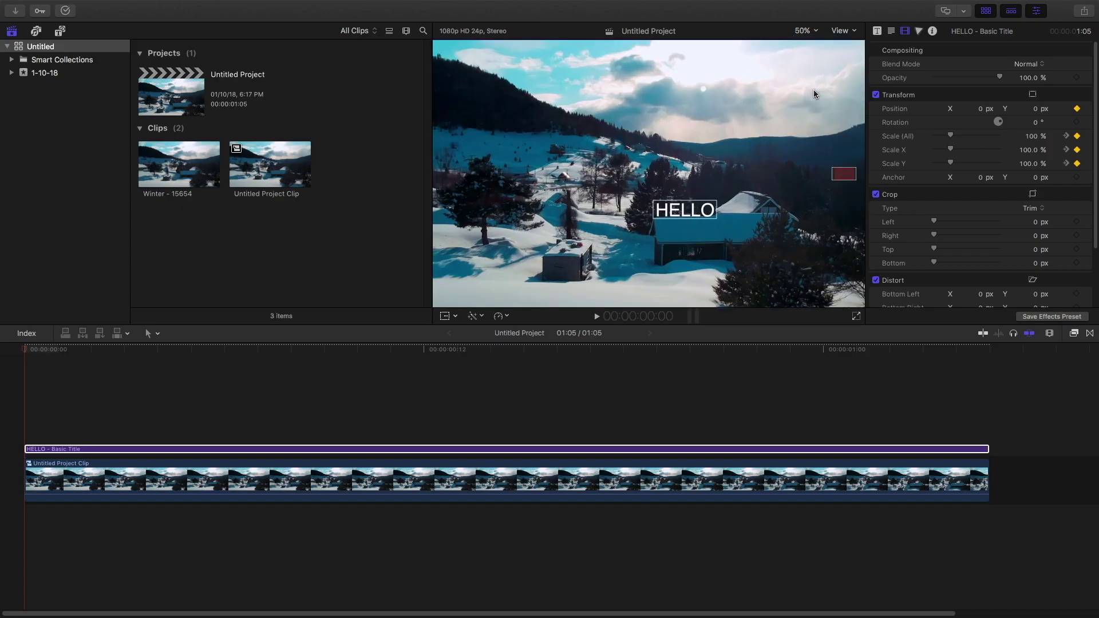
{"action": "left_click", "coordinate": [807, 37]}
{"action": "left_click", "coordinate": [813, 101]}
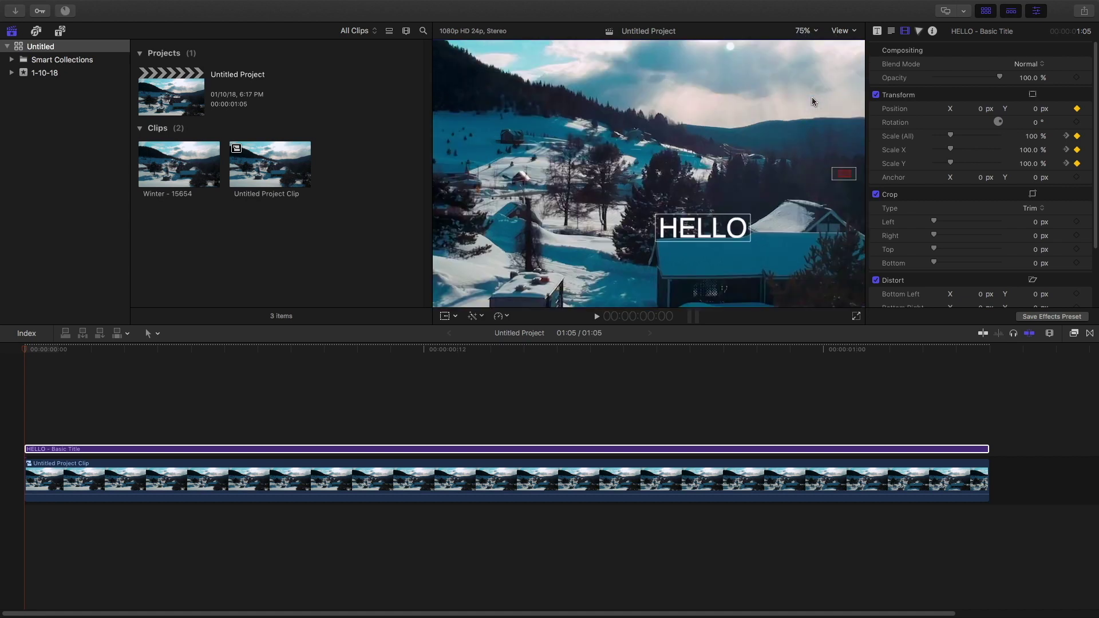
{"action": "left_click_drag", "start_coordinate": [843, 172], "coordinate": [845, 174]}
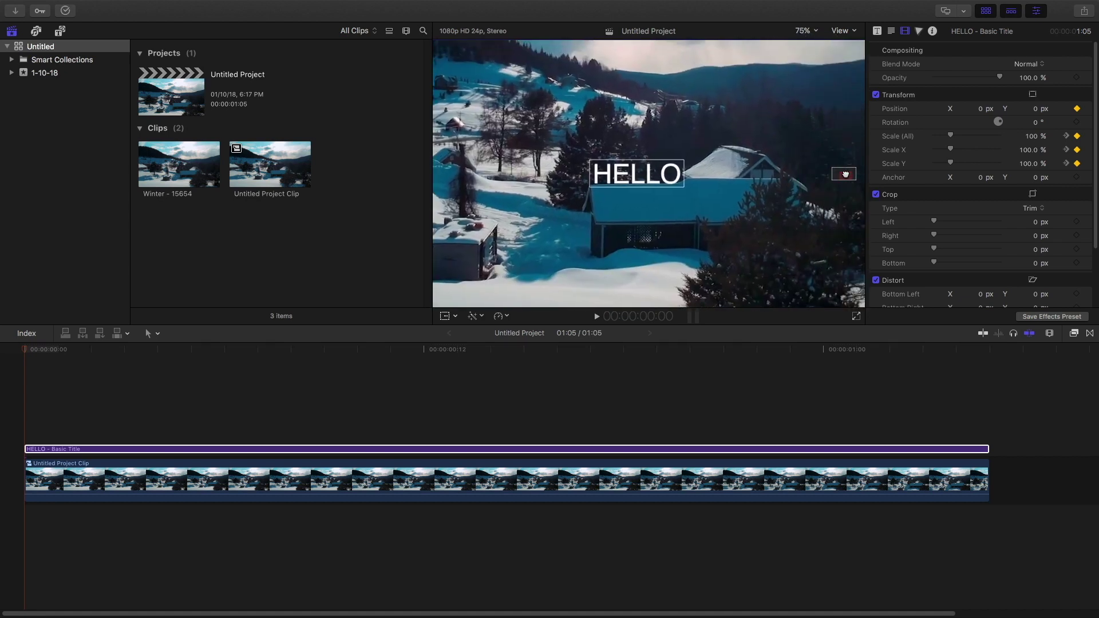
{"action": "left_click_drag", "start_coordinate": [640, 174], "coordinate": [641, 175]}
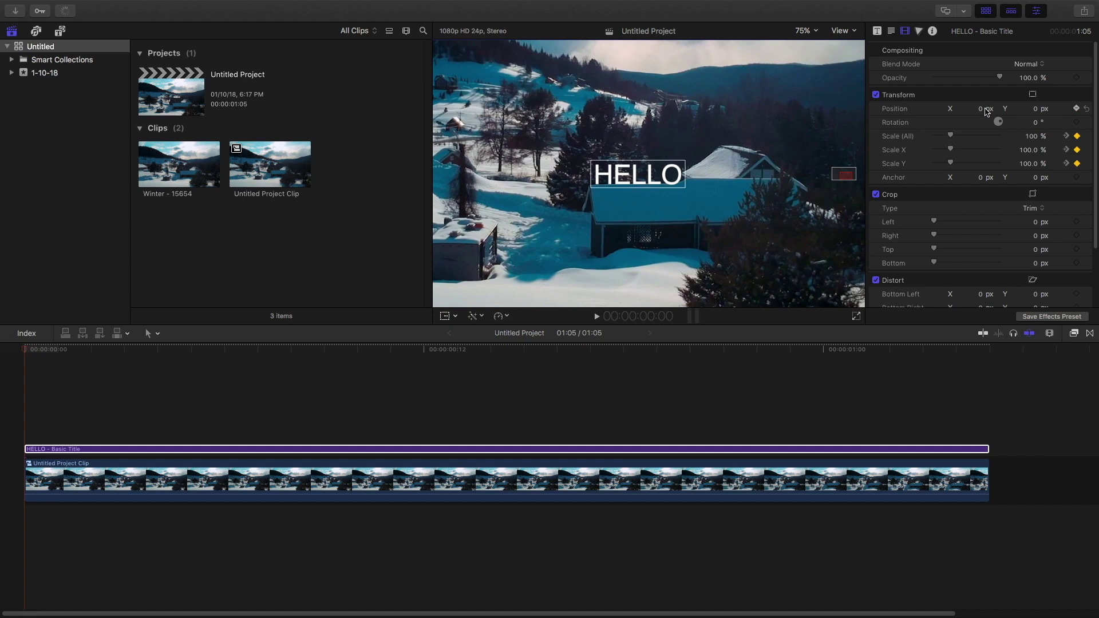
{"action": "left_click_drag", "start_coordinate": [982, 113], "coordinate": [975, 113]}
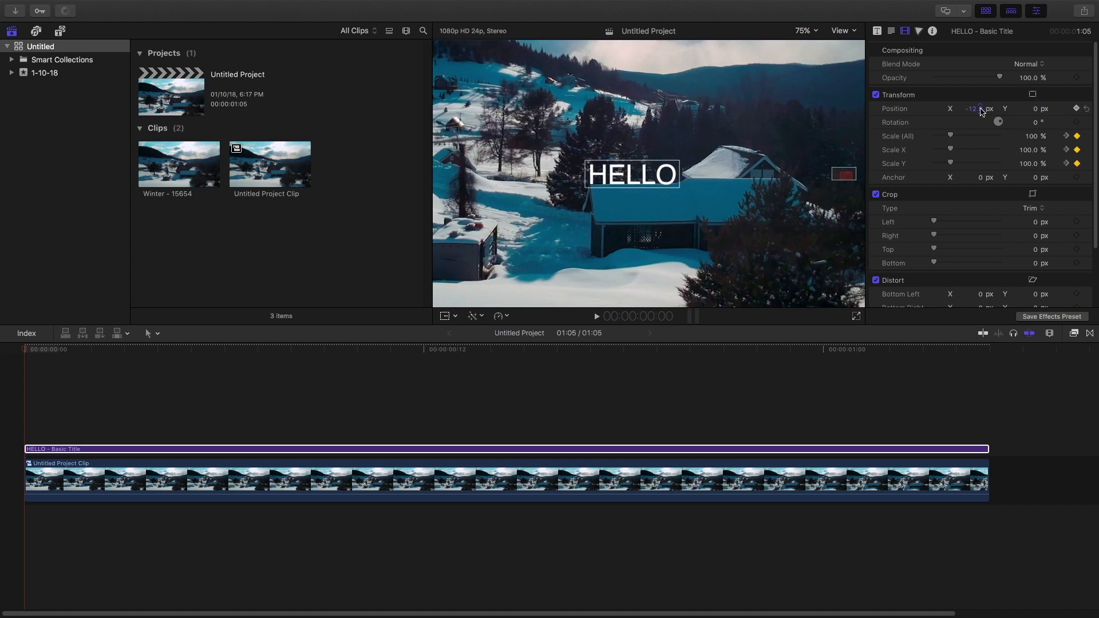
Step: Step through the early frames, adjusting Position keyframes to keep HELLO on the house roof
{"action": "key", "text": "Right"}
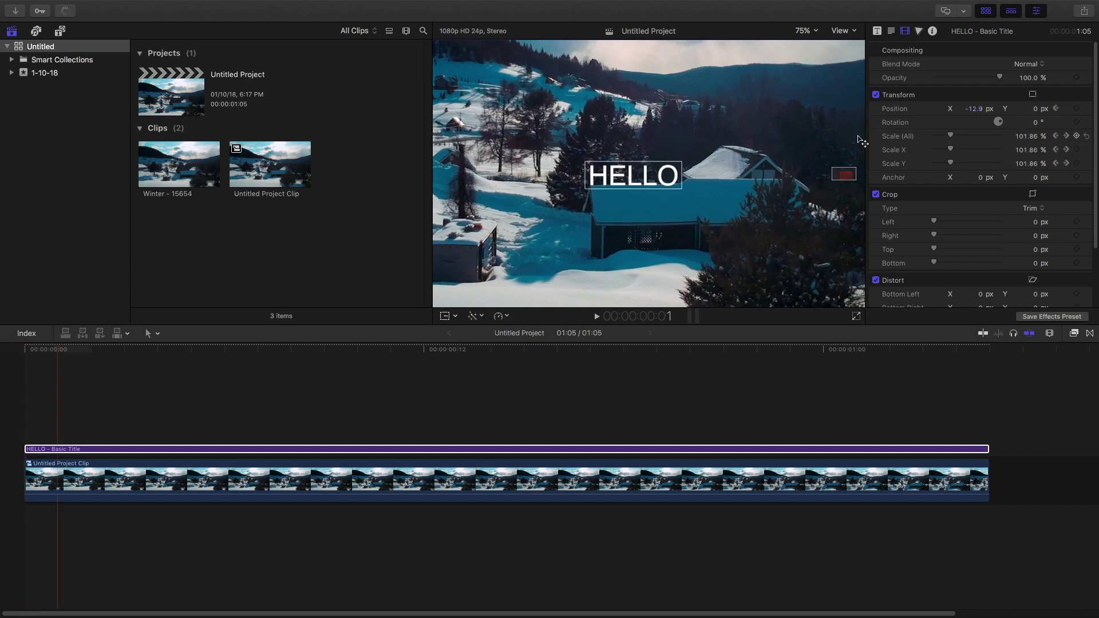
{"action": "left_click_drag", "start_coordinate": [1037, 113], "coordinate": [1038, 113]}
{"action": "key", "text": "Right"}
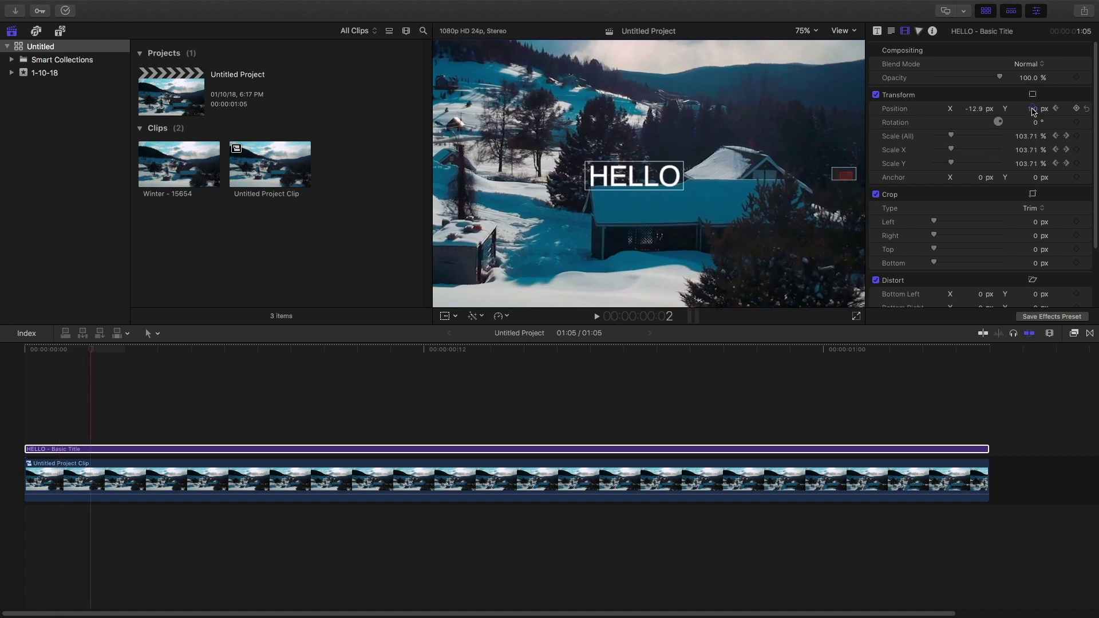
{"action": "key", "text": "Right"}
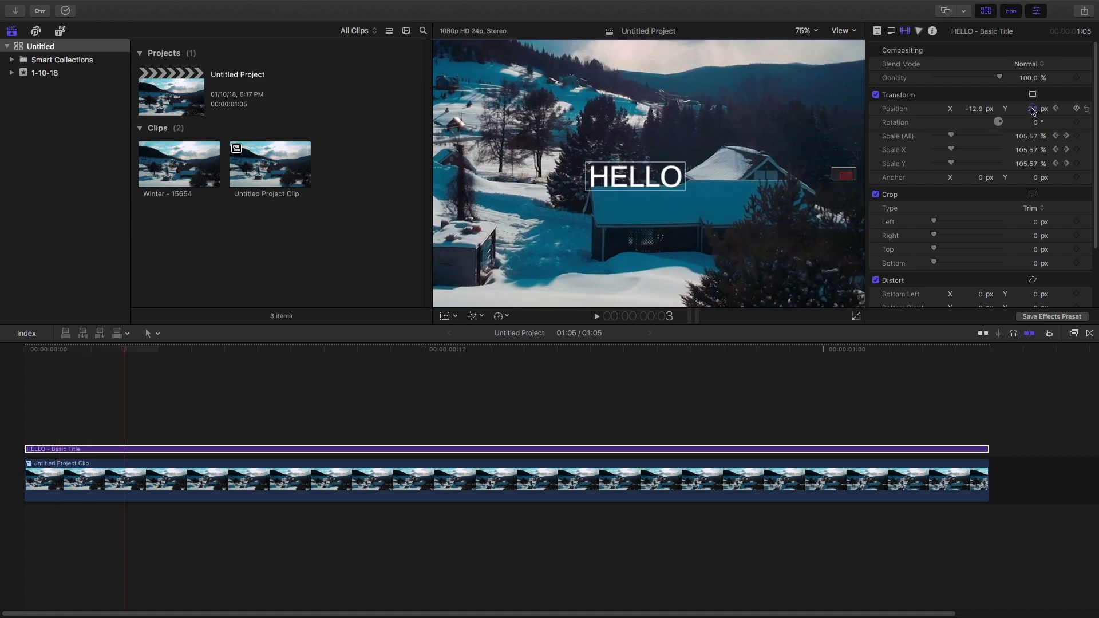
{"action": "key", "text": "Right"}
{"action": "key", "text": "Right"}
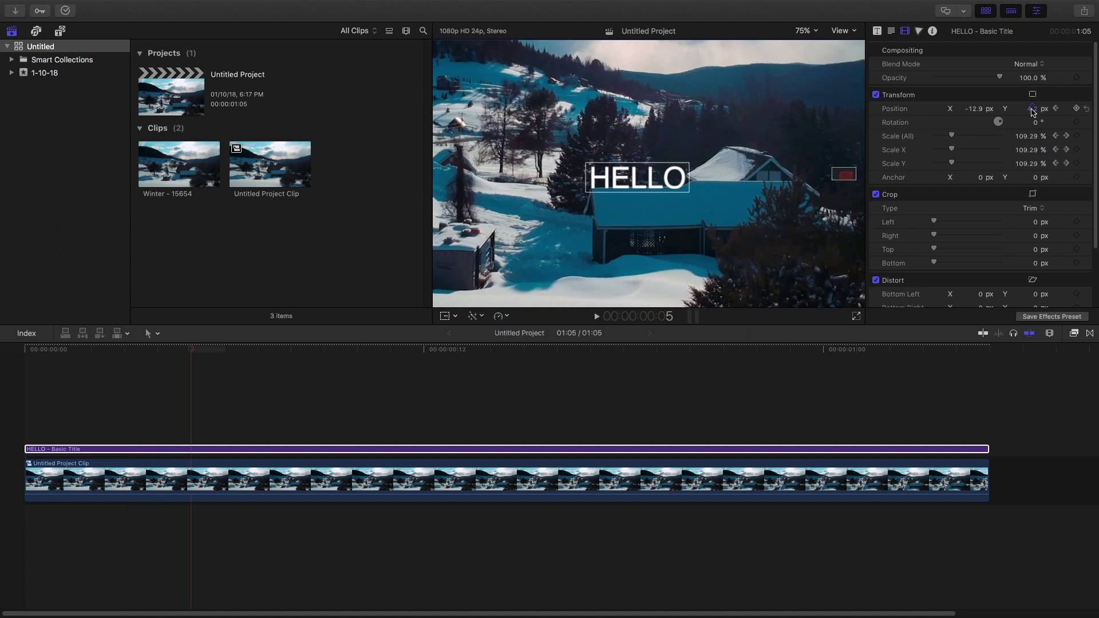
{"action": "key", "text": "Right"}
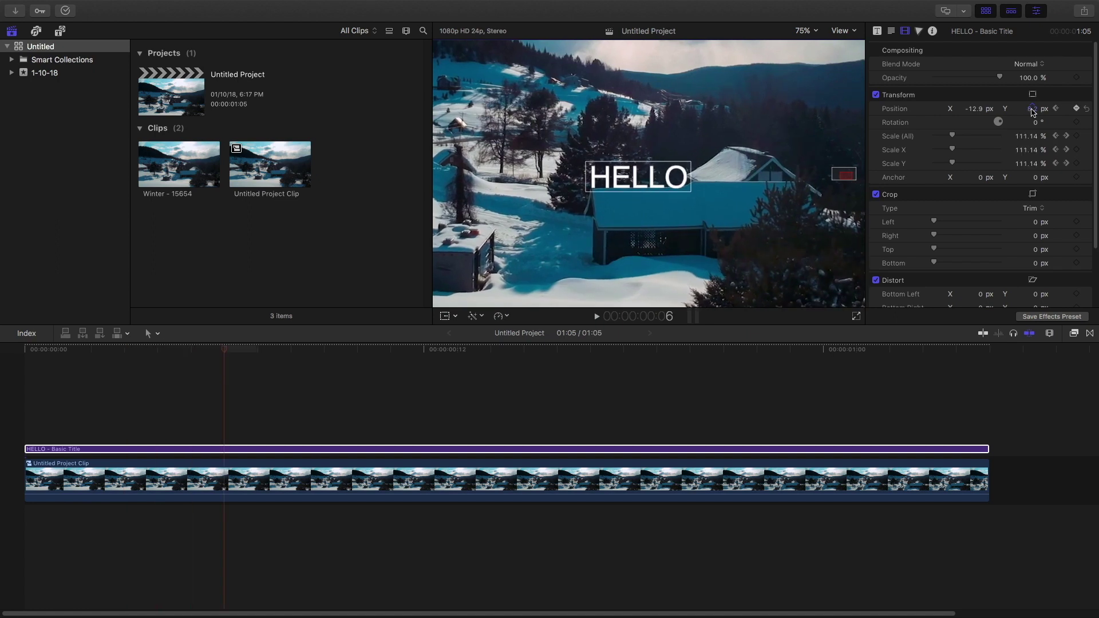
{"action": "key", "text": "Right"}
{"action": "key", "text": "Right"}
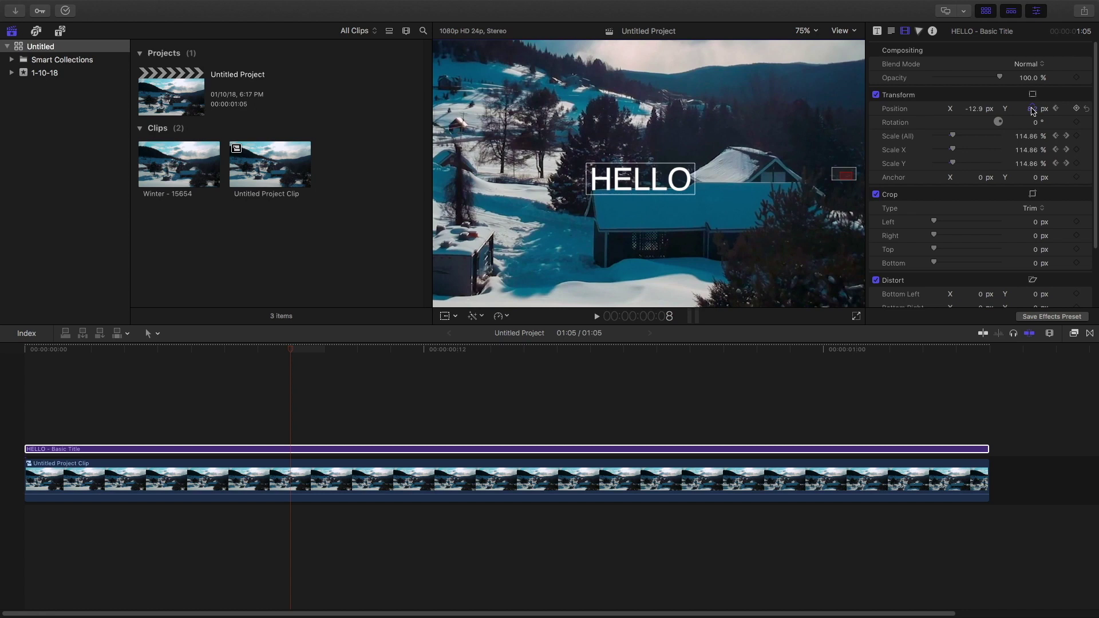
{"action": "left_click_drag", "start_coordinate": [1034, 111], "coordinate": [1032, 108]}
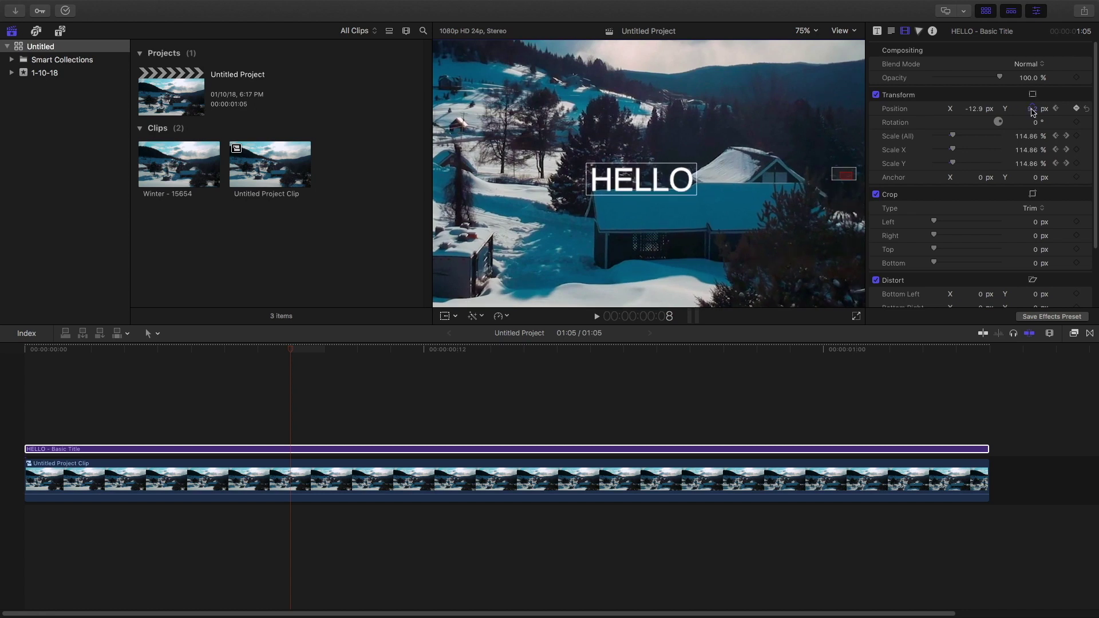
{"action": "key", "text": "Right"}
{"action": "key", "text": "Right"}
{"action": "key", "text": "Right"}
{"action": "key", "text": "Left"}
{"action": "key", "text": "Left"}
{"action": "key", "text": "Left"}
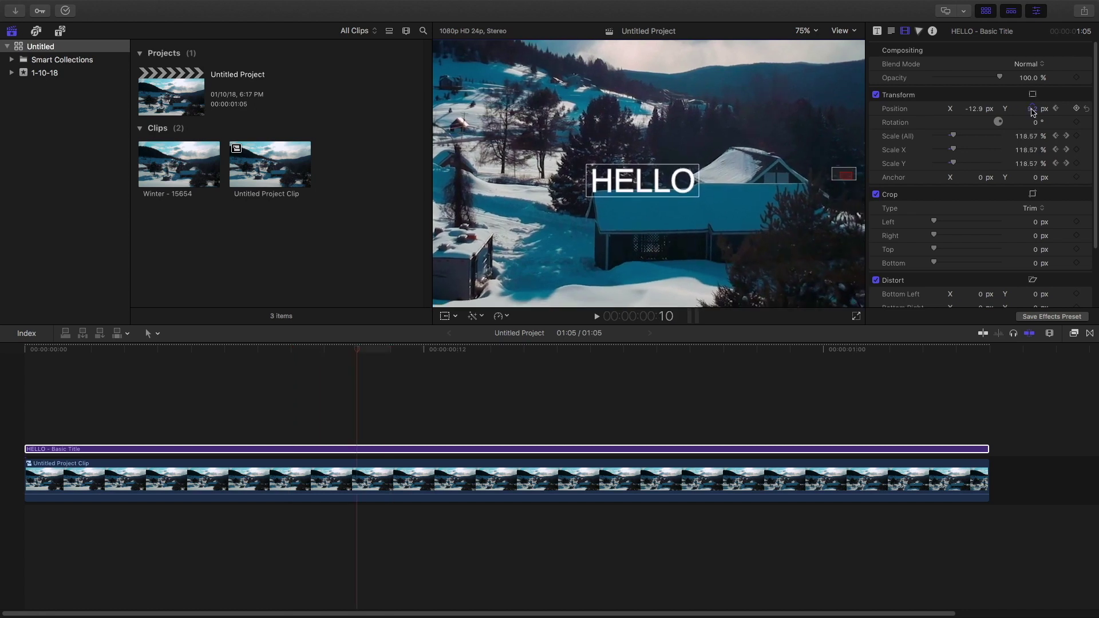
{"action": "key", "text": "Right"}
{"action": "key", "text": "Right"}
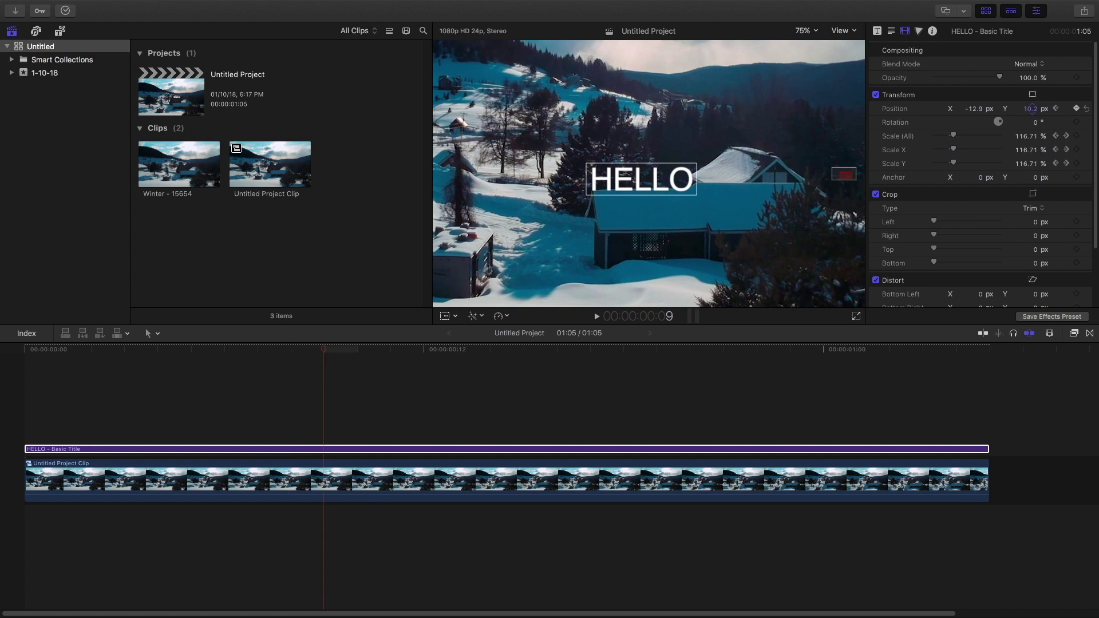
{"action": "left_click_drag", "start_coordinate": [1032, 109], "coordinate": [1009, 113]}
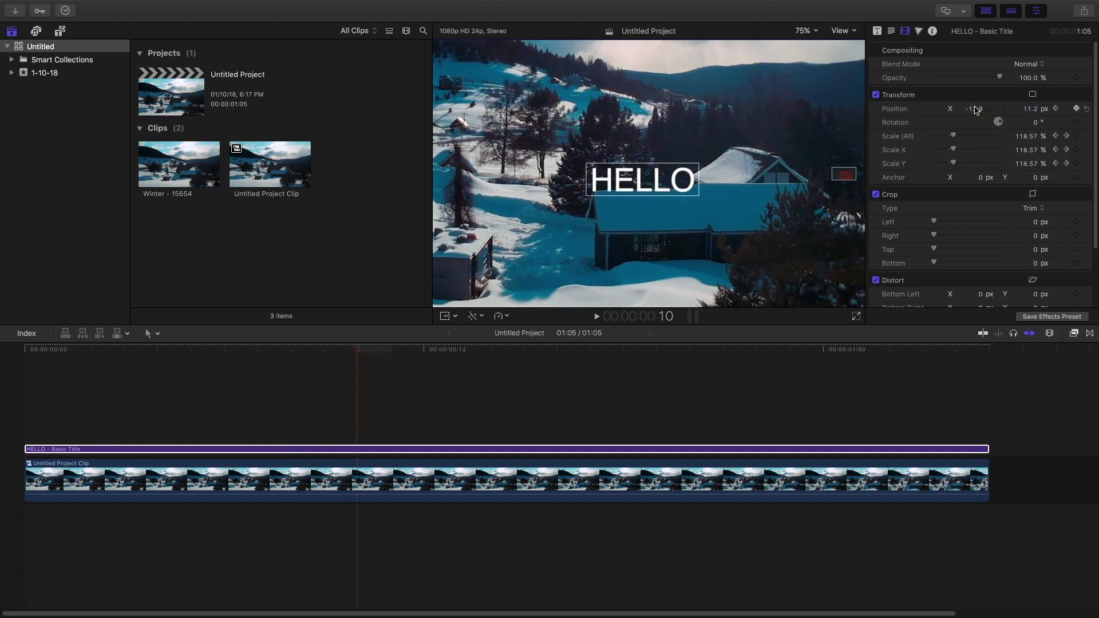
Step: Keyframe the later frames' Position (around X -5.9, Y 18.3), then review the tracking from the start
{"action": "key", "text": "Right"}
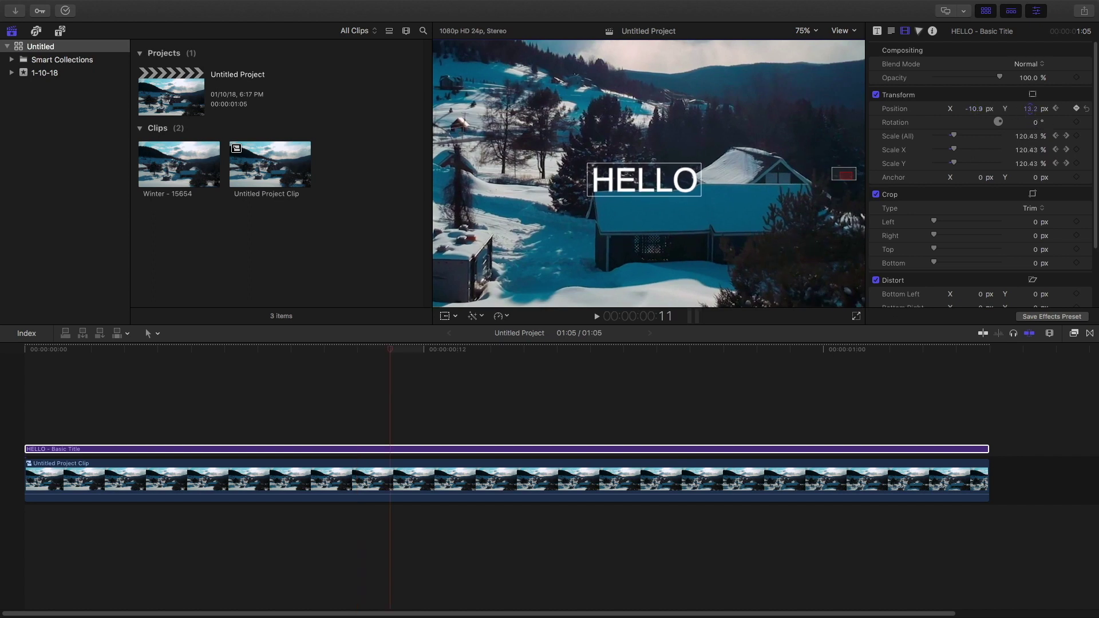
{"action": "key", "text": "Right"}
{"action": "key", "text": "Right"}
{"action": "left_click_drag", "start_coordinate": [1032, 112], "coordinate": [1053, 110]}
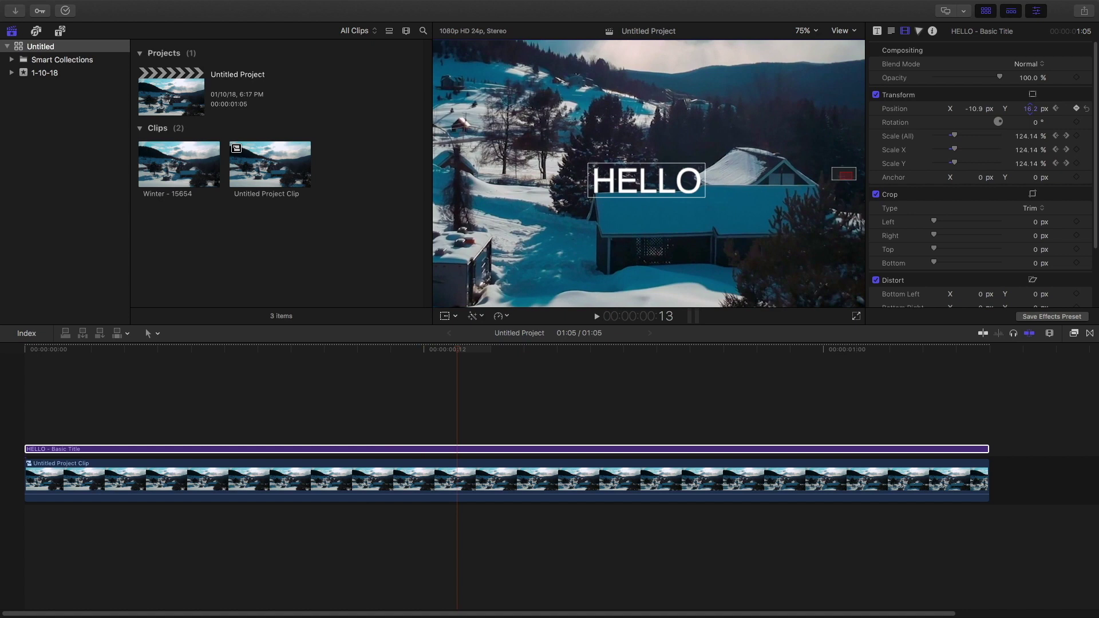
{"action": "key", "text": "Right"}
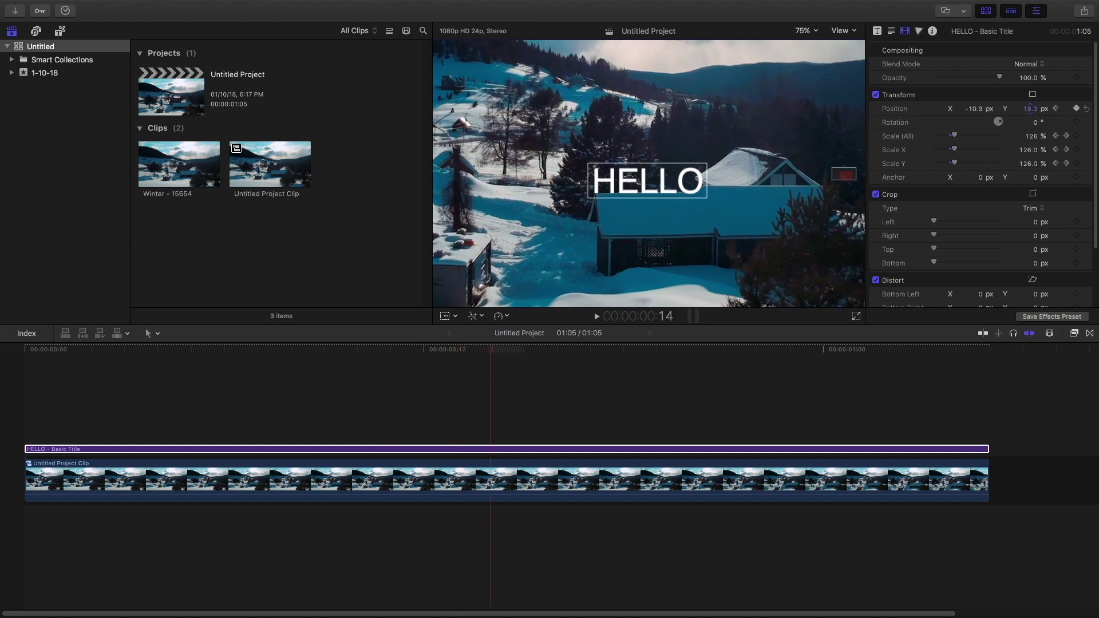
{"action": "key", "text": "Right"}
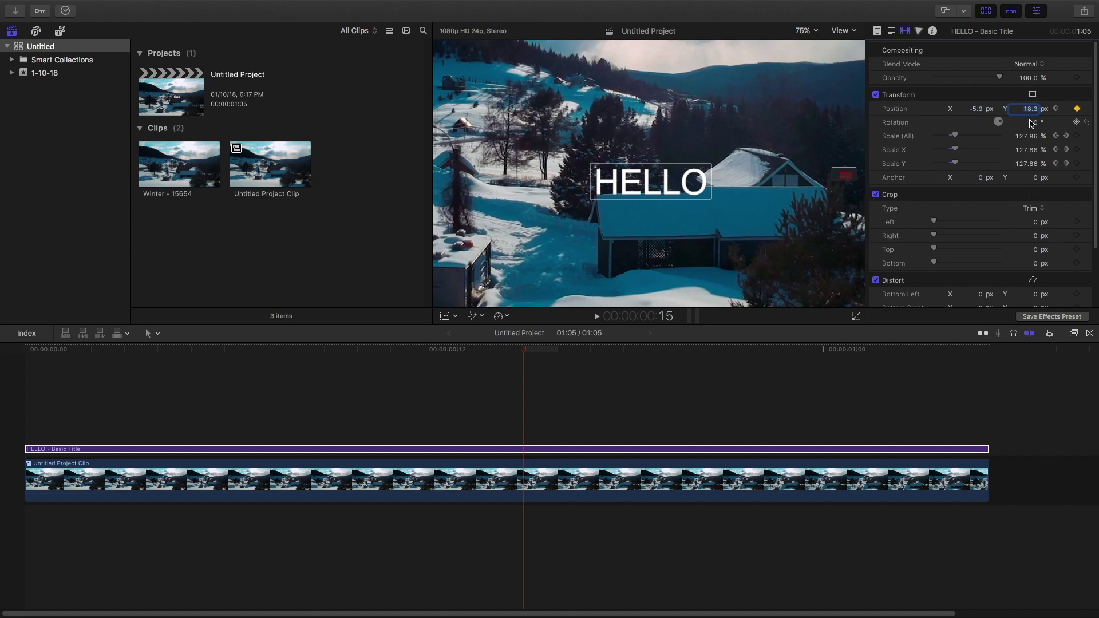
{"action": "key", "text": "Escape"}
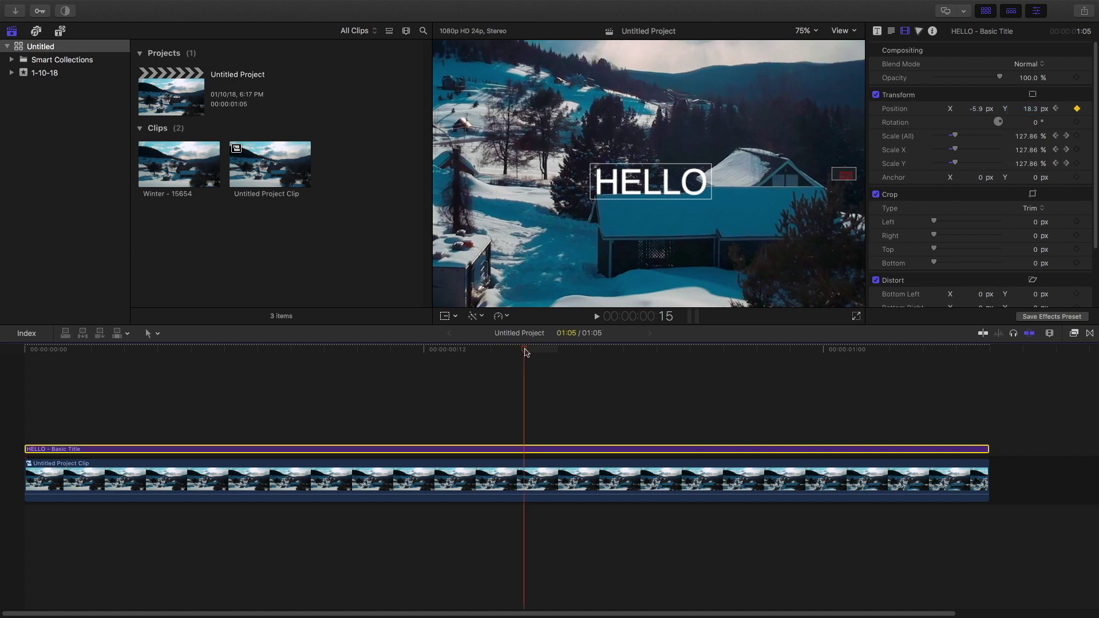
{"action": "key", "text": "Right"}
{"action": "key", "text": "Right"}
{"action": "key", "text": "Right"}
{"action": "key", "text": "Right"}
{"action": "key", "text": "Right"}
{"action": "key", "text": "Right"}
{"action": "key", "text": "Right"}
{"action": "key", "text": "Right"}
{"action": "key", "text": "Right"}
{"action": "key", "text": "Right"}
{"action": "key", "text": "Right"}
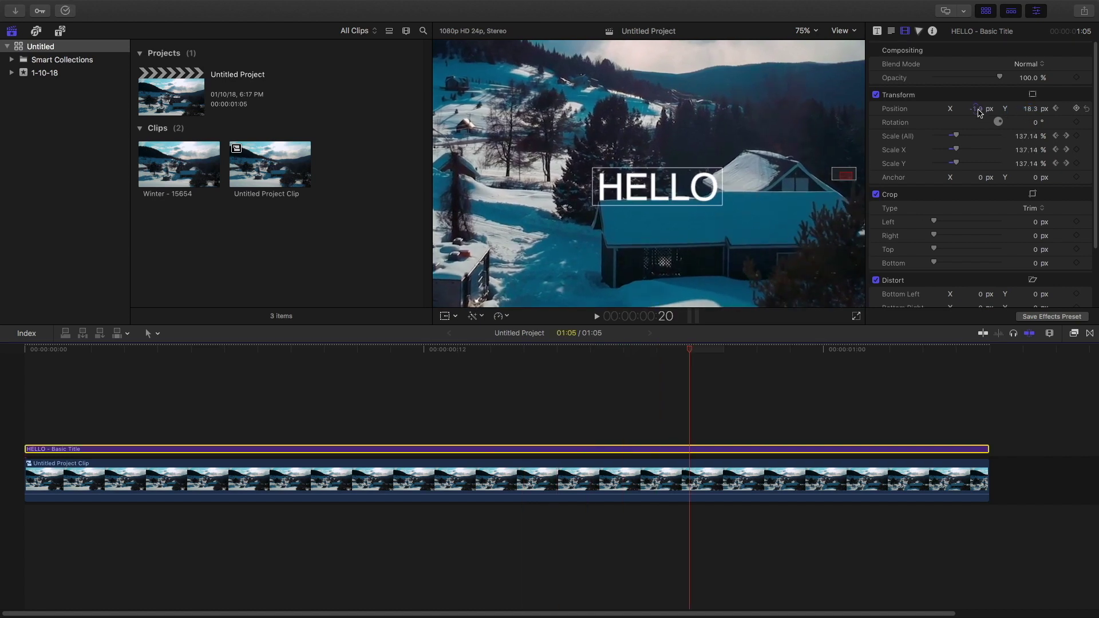
{"action": "key", "text": "Right"}
{"action": "key", "text": "Right"}
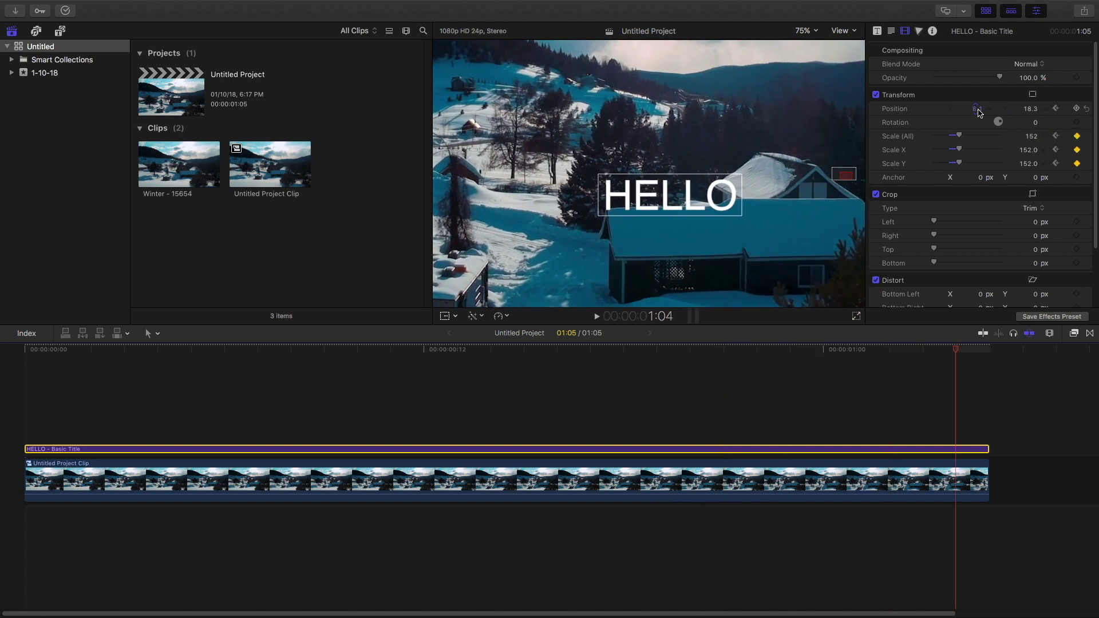
{"action": "key", "text": "Right"}
{"action": "key", "text": "Home"}
Step: Show the HELLO title's Video Animation keyframe lanes and play the tracked animation from the start
{"action": "key", "text": "End"}
{"action": "key", "text": "shift+z"}
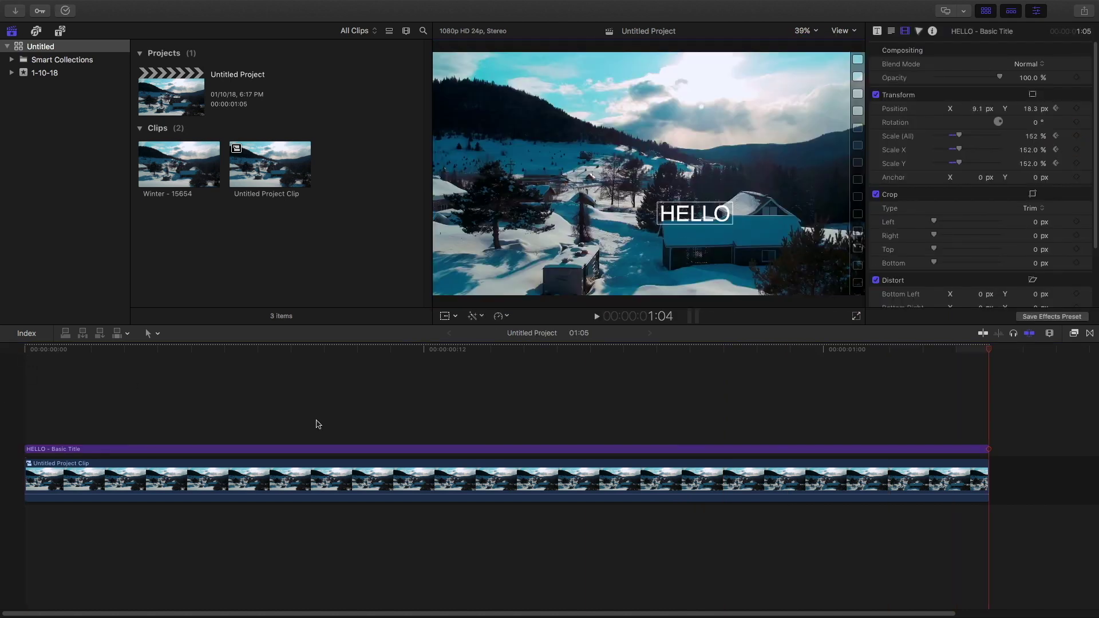
{"action": "right_click", "coordinate": [292, 449]}
{"action": "left_click", "coordinate": [321, 552]}
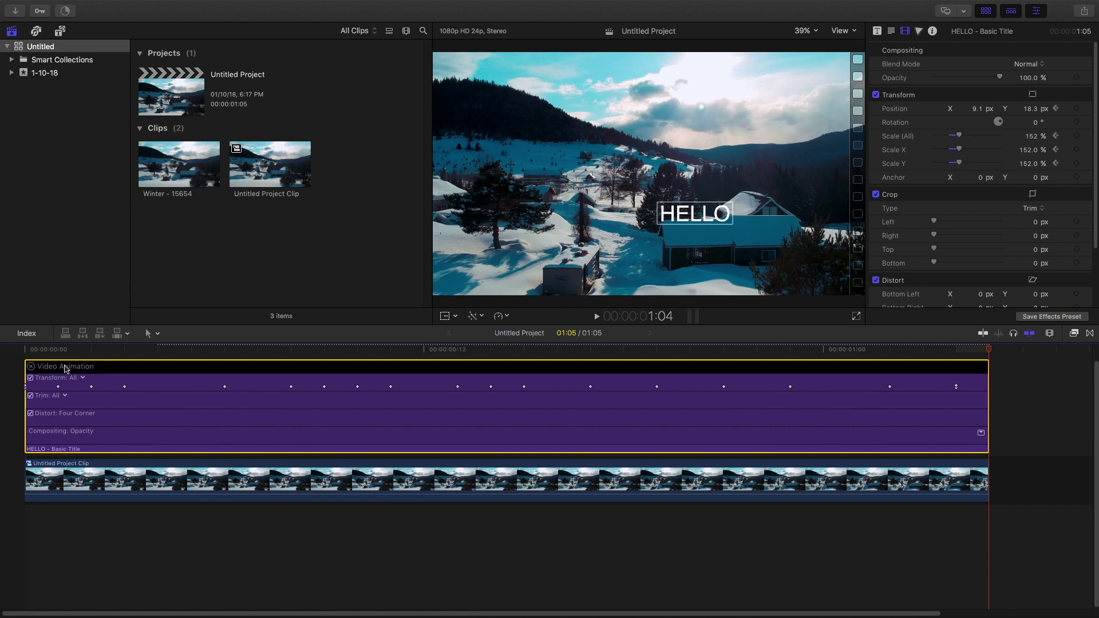
{"action": "left_click_drag", "start_coordinate": [92, 352], "coordinate": [231, 350]}
{"action": "left_click", "coordinate": [27, 354]}
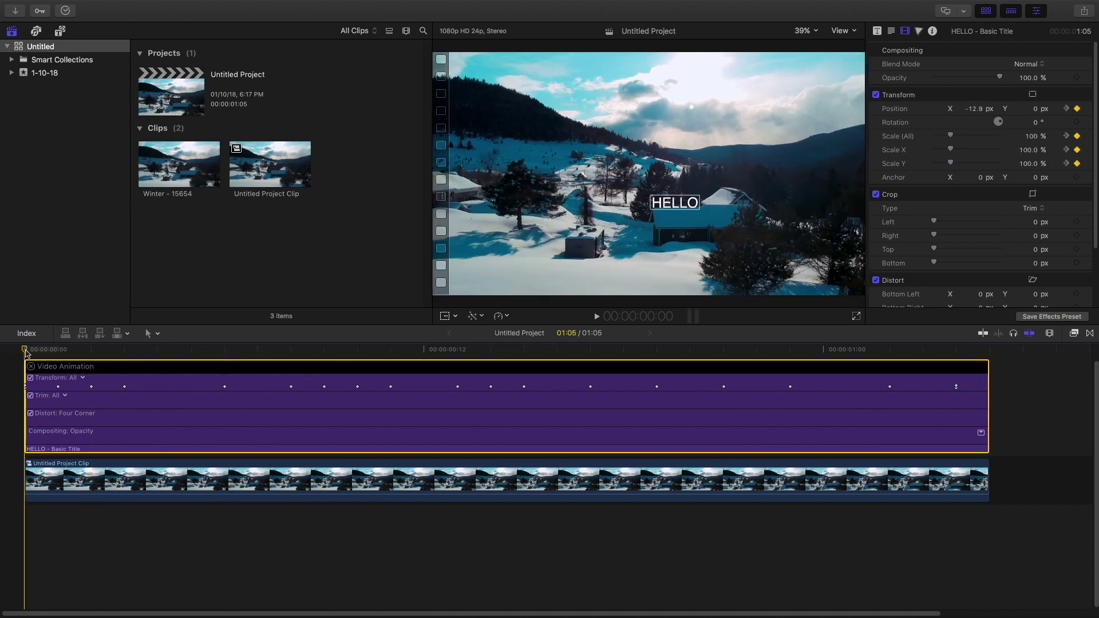
{"action": "key", "text": "space"}
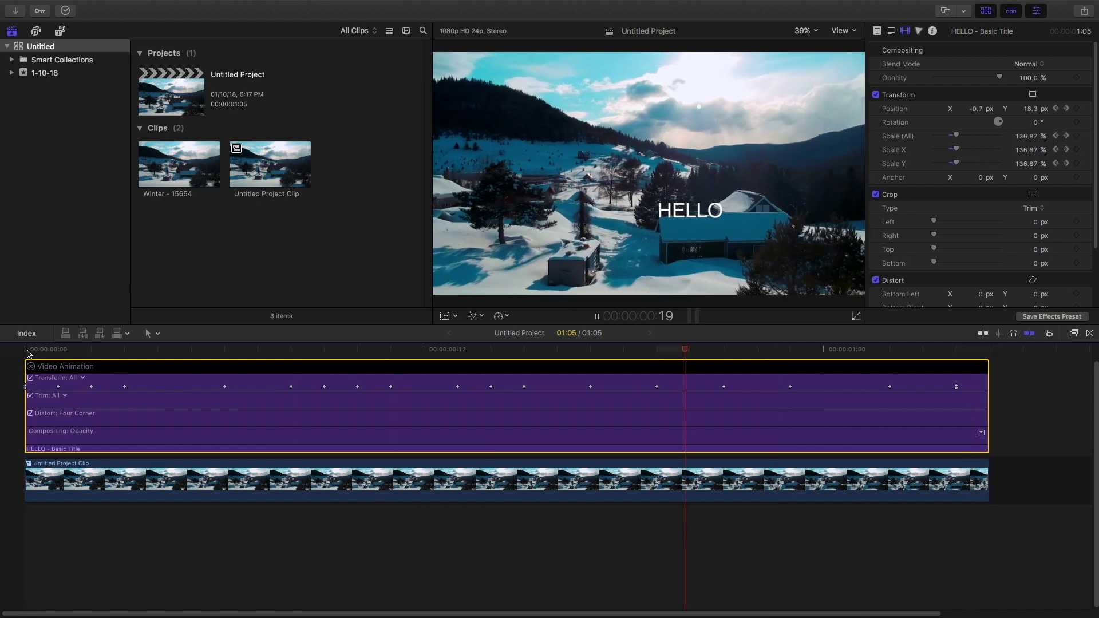
Step: Close the animation lanes, deselect the title, replay the project, and restore the Inspector
{"action": "left_click", "coordinate": [30, 367]}
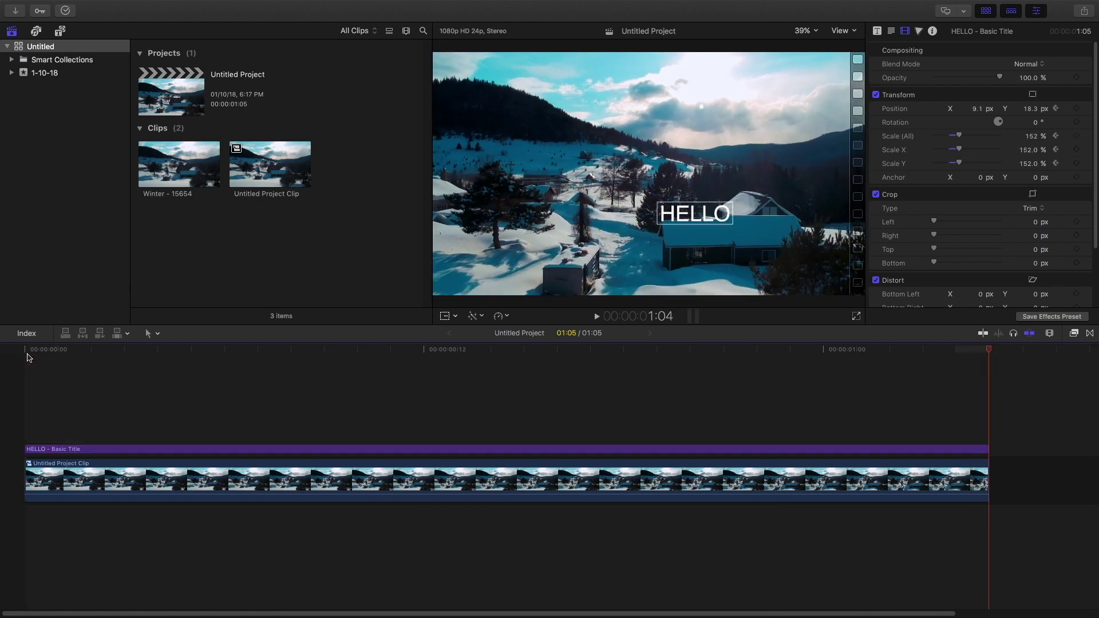
{"action": "key", "text": "super+4"}
{"action": "left_click", "coordinate": [28, 358]}
{"action": "key", "text": "space"}
{"action": "key", "text": "super+4"}
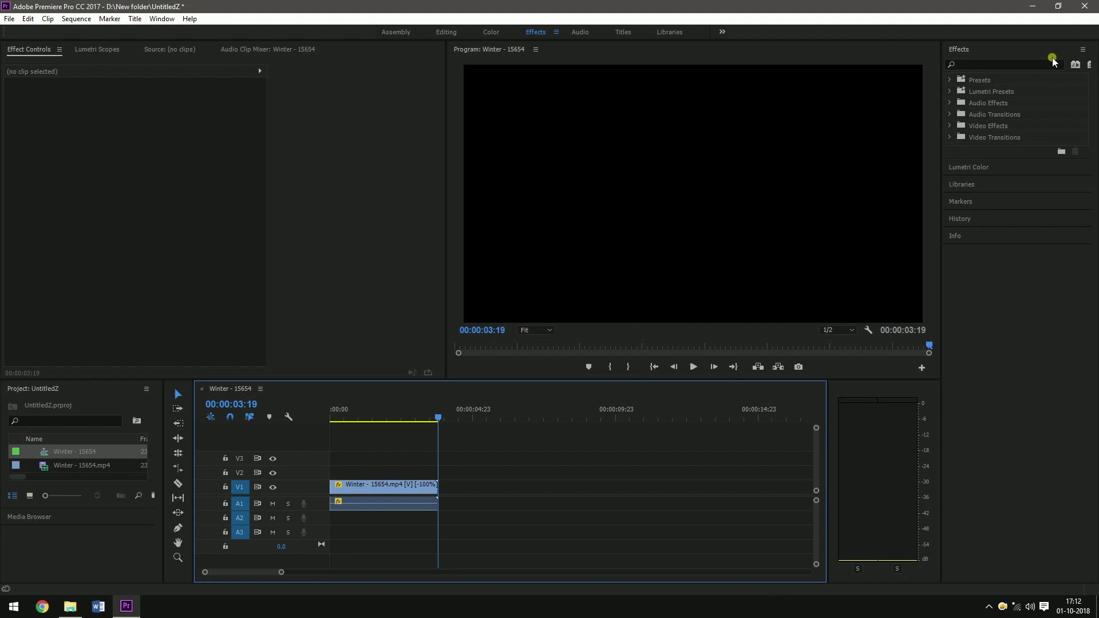
Step: In Premiere Pro, move the playhead later in the Winter - 15654 footage and bring up the Project panel menu
{"action": "left_click", "coordinate": [374, 417]}
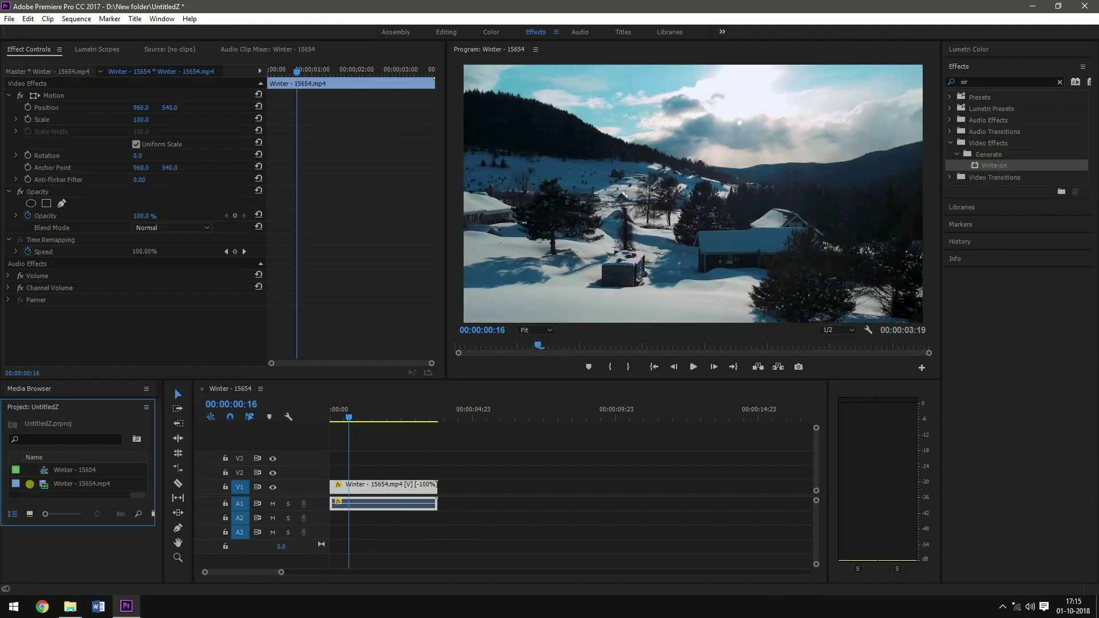
{"action": "right_click", "coordinate": [26, 482]}
Step: Create a new title, Title 01, with a 24.00 fps timebase
{"action": "left_click", "coordinate": [78, 532]}
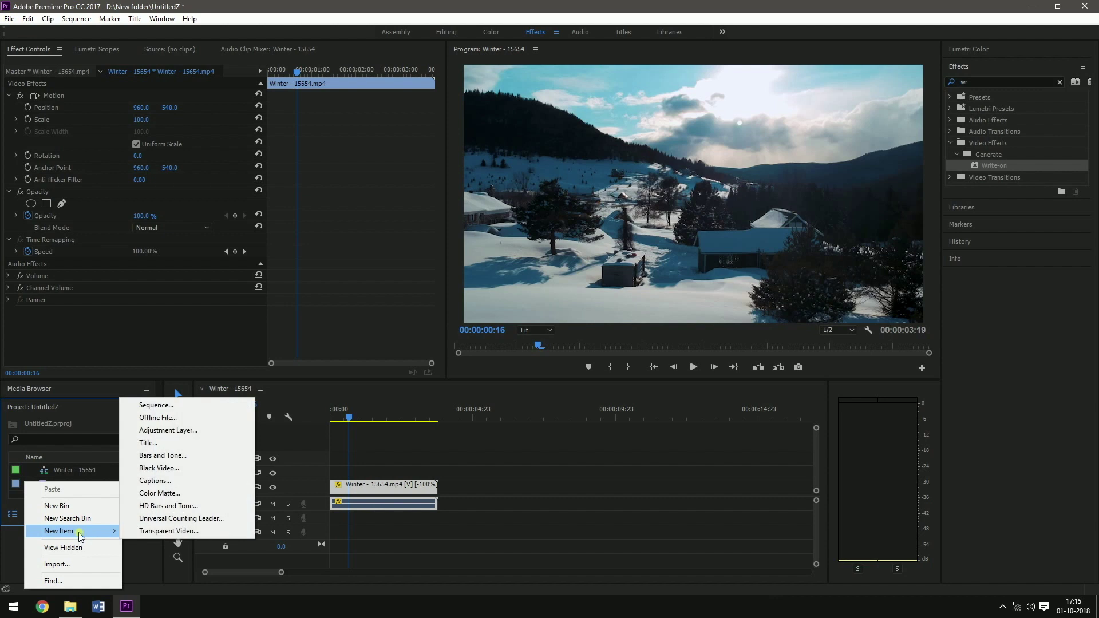
{"action": "left_click", "coordinate": [169, 444]}
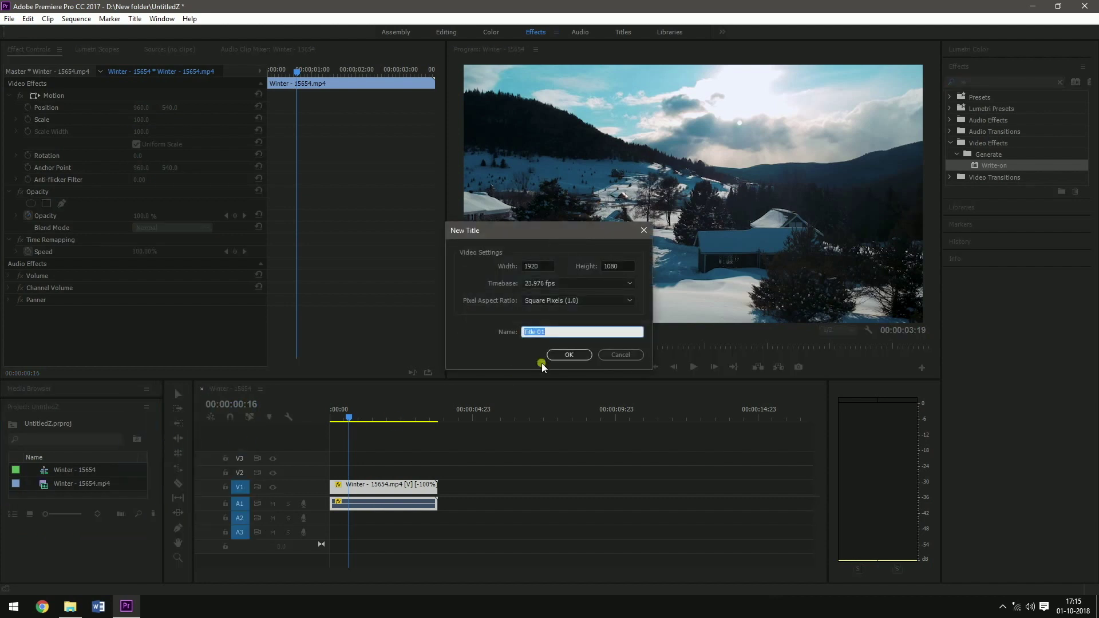
{"action": "left_click", "coordinate": [601, 284]}
{"action": "left_click", "coordinate": [595, 310]}
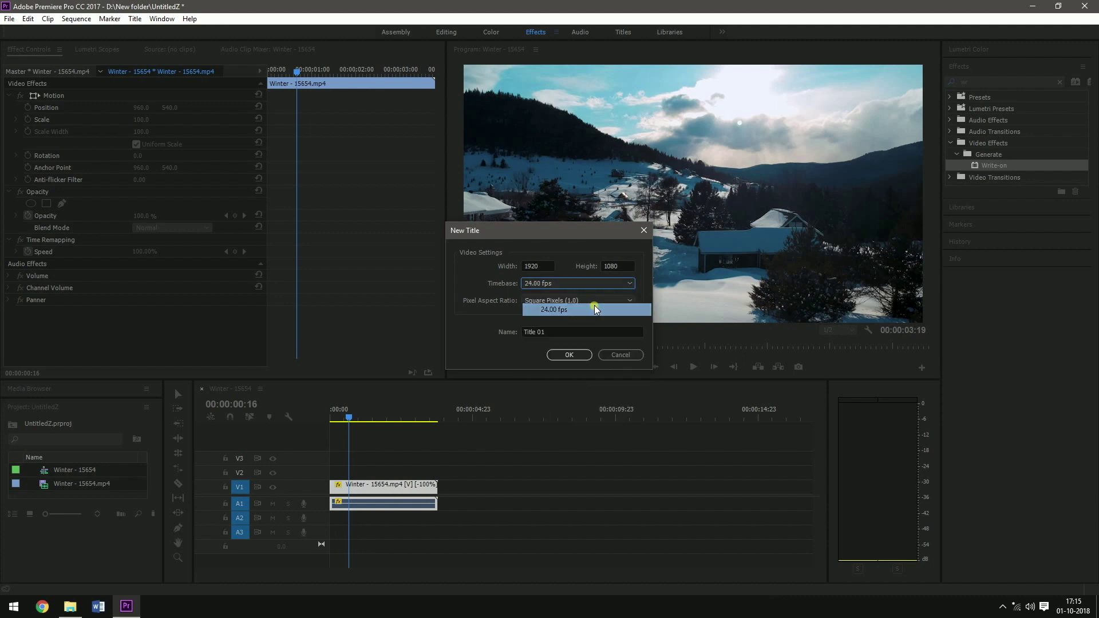
{"action": "left_click", "coordinate": [569, 355]}
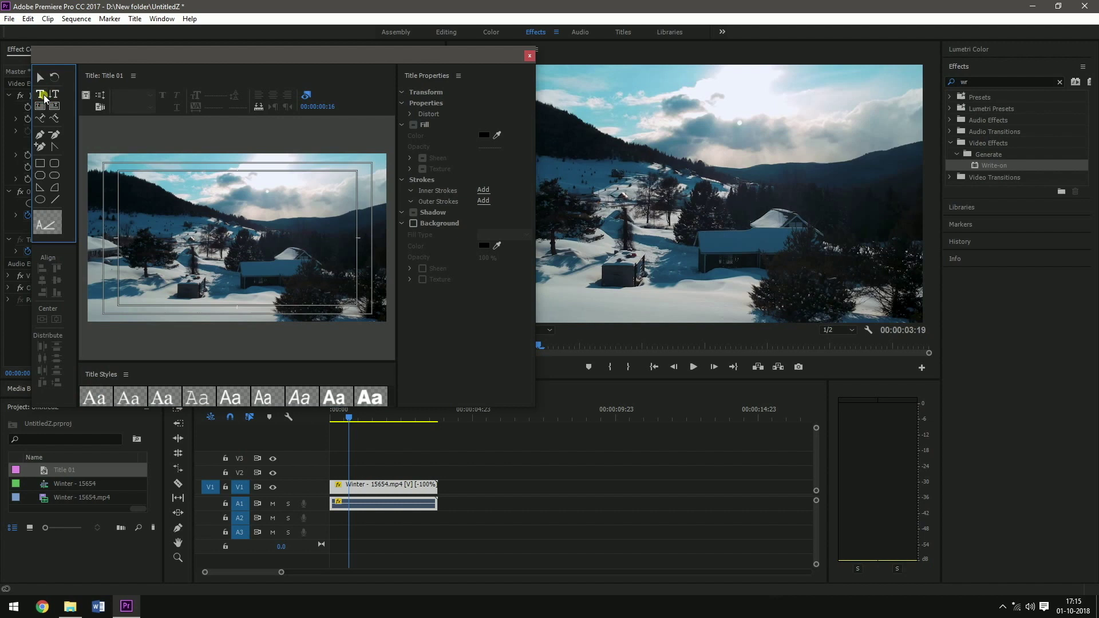
Step: Add HELLO text in the Algerian font, move it over the snowy house, and close the Titler
{"action": "left_click", "coordinate": [186, 236]}
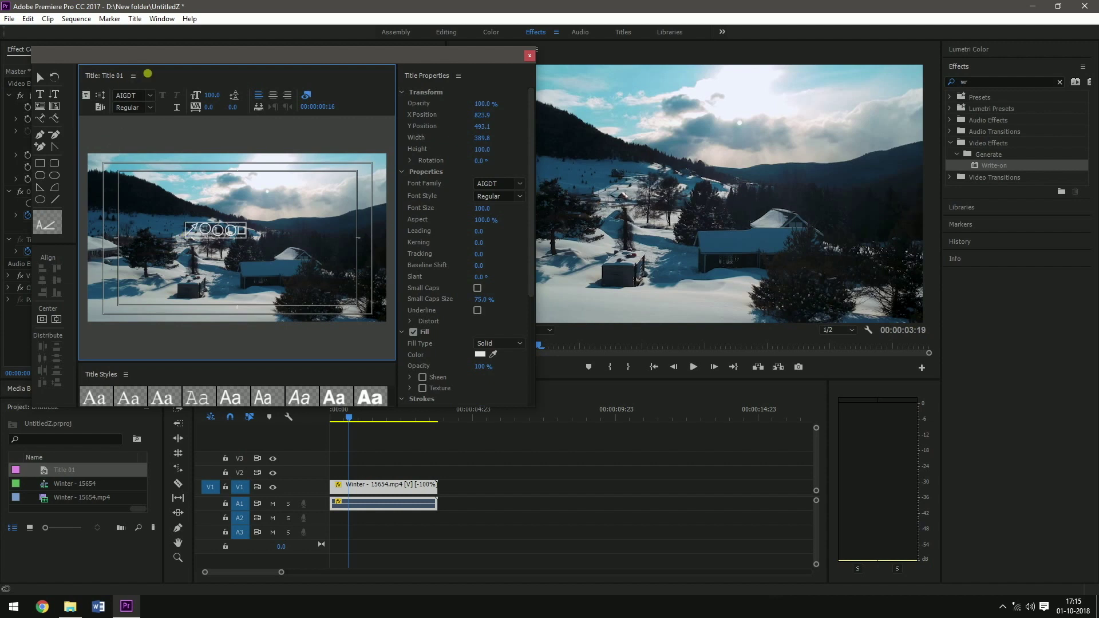
{"action": "left_click", "coordinate": [149, 96]}
{"action": "left_click", "coordinate": [146, 191]}
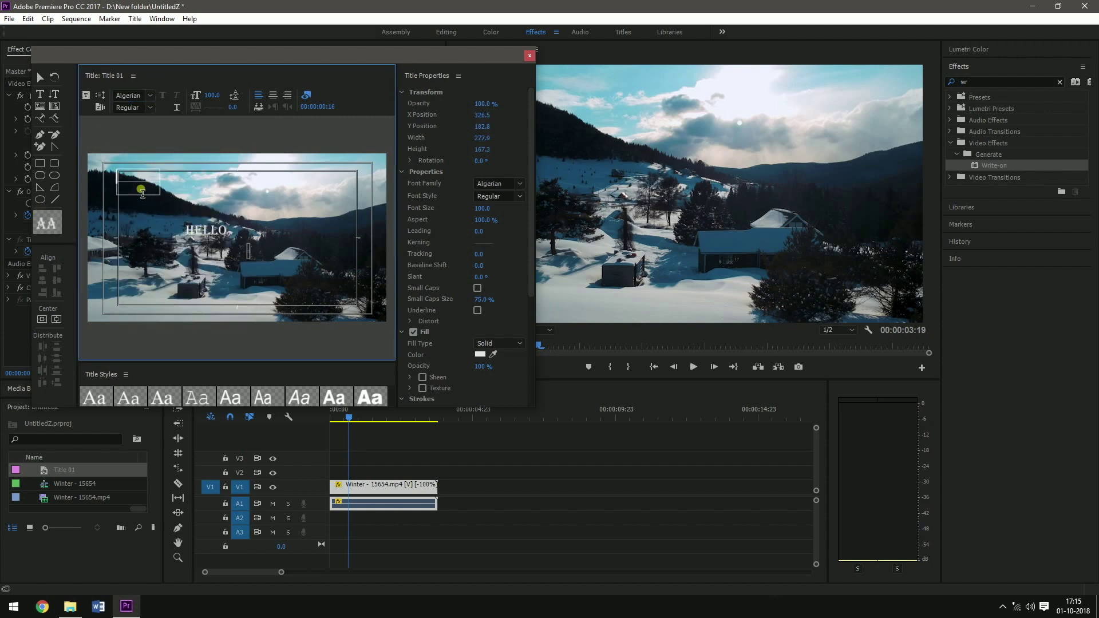
{"action": "left_click", "coordinate": [200, 242]}
{"action": "left_click", "coordinate": [203, 231]}
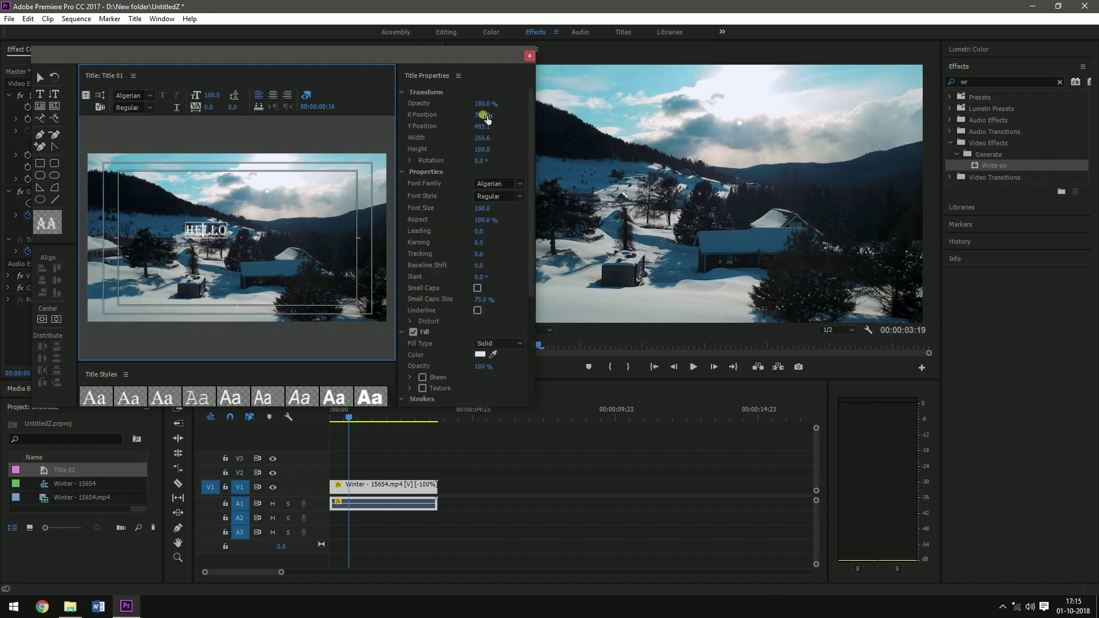
{"action": "left_click_drag", "start_coordinate": [203, 231], "coordinate": [257, 260]}
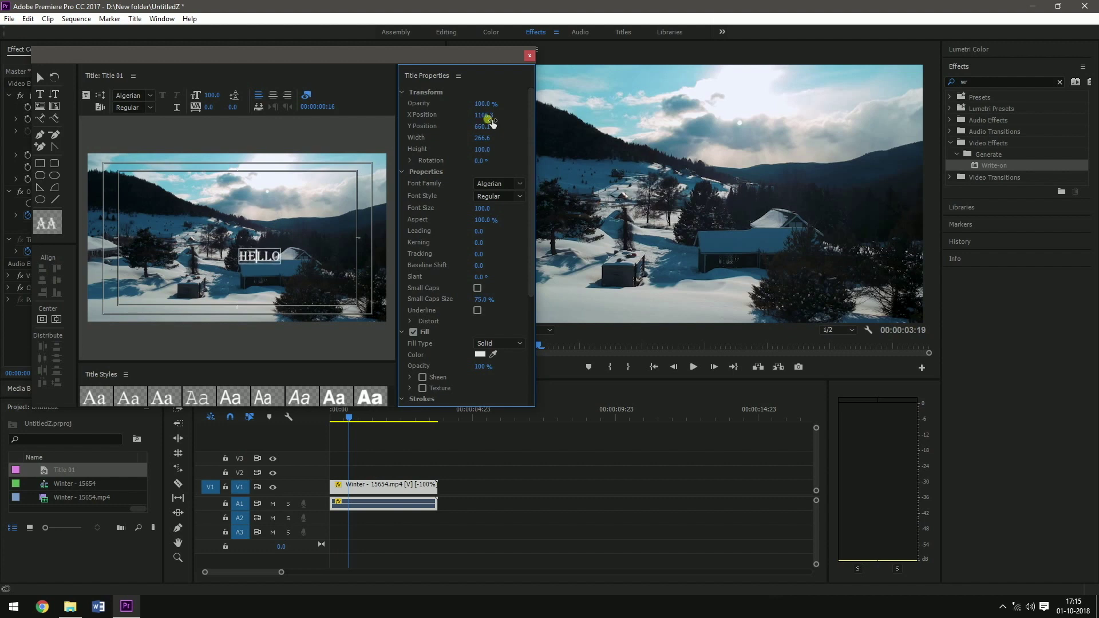
{"action": "left_click", "coordinate": [530, 56]}
Step: Place Title 01 on V2 from the sequence start, trim it to the footage's end, and preview
{"action": "left_click", "coordinate": [322, 418]}
{"action": "key", "text": "space"}
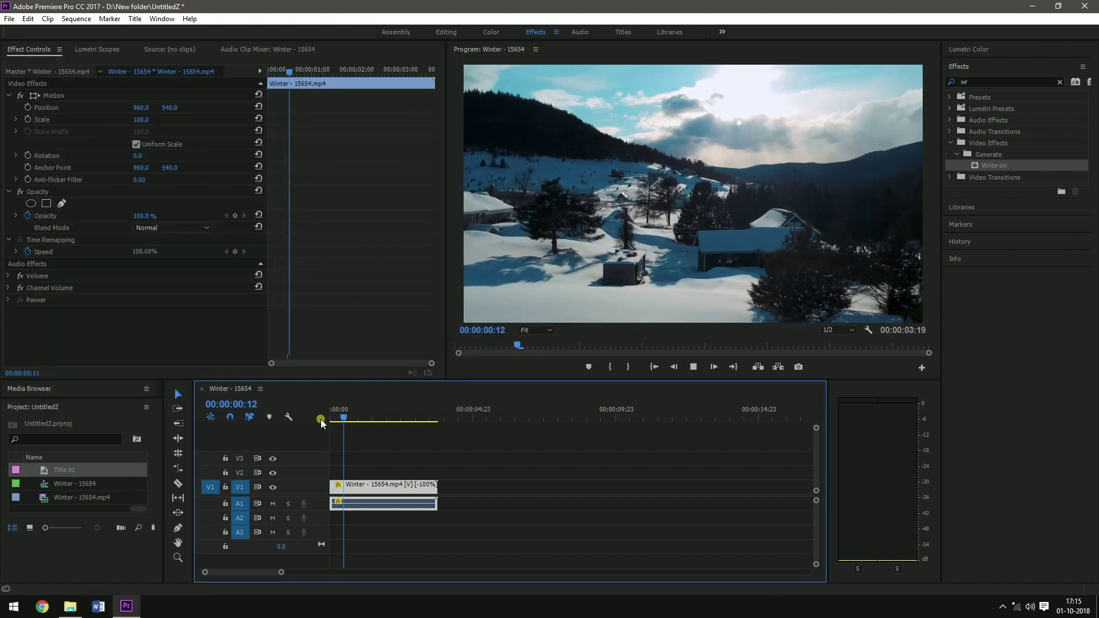
{"action": "left_click", "coordinate": [318, 428]}
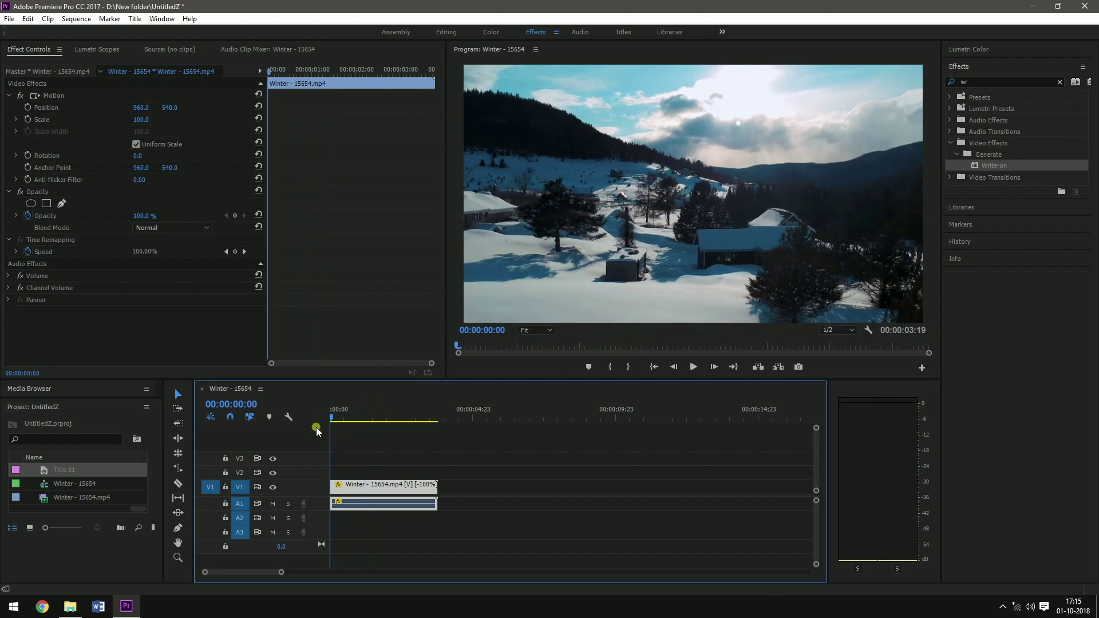
{"action": "left_click_drag", "start_coordinate": [38, 475], "coordinate": [344, 473]}
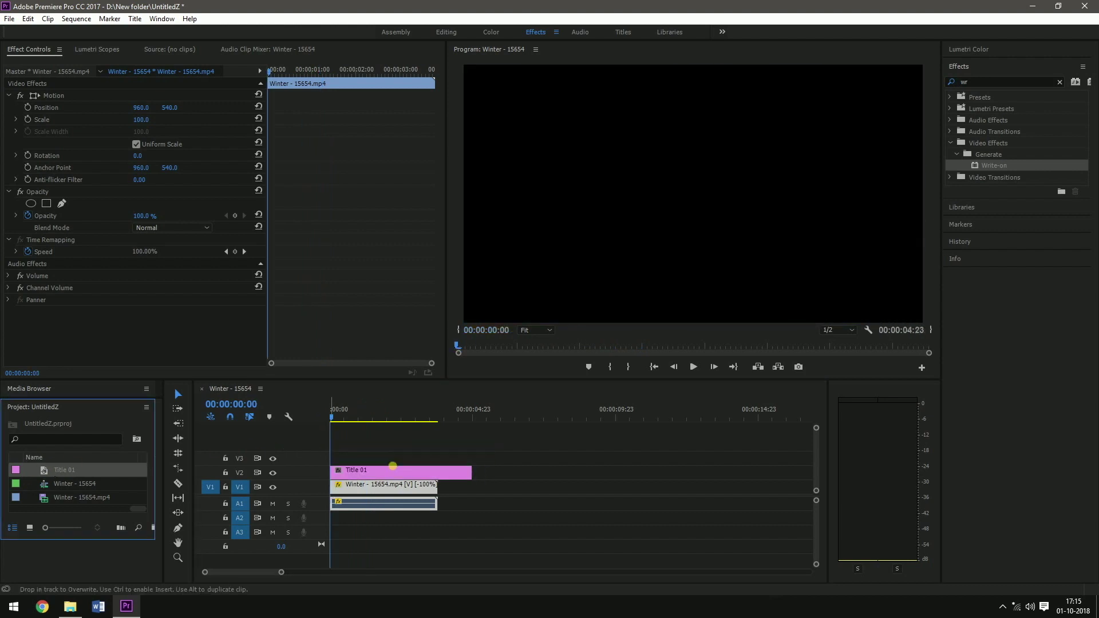
{"action": "left_click_drag", "start_coordinate": [447, 491], "coordinate": [438, 487]}
{"action": "left_click", "coordinate": [344, 419]}
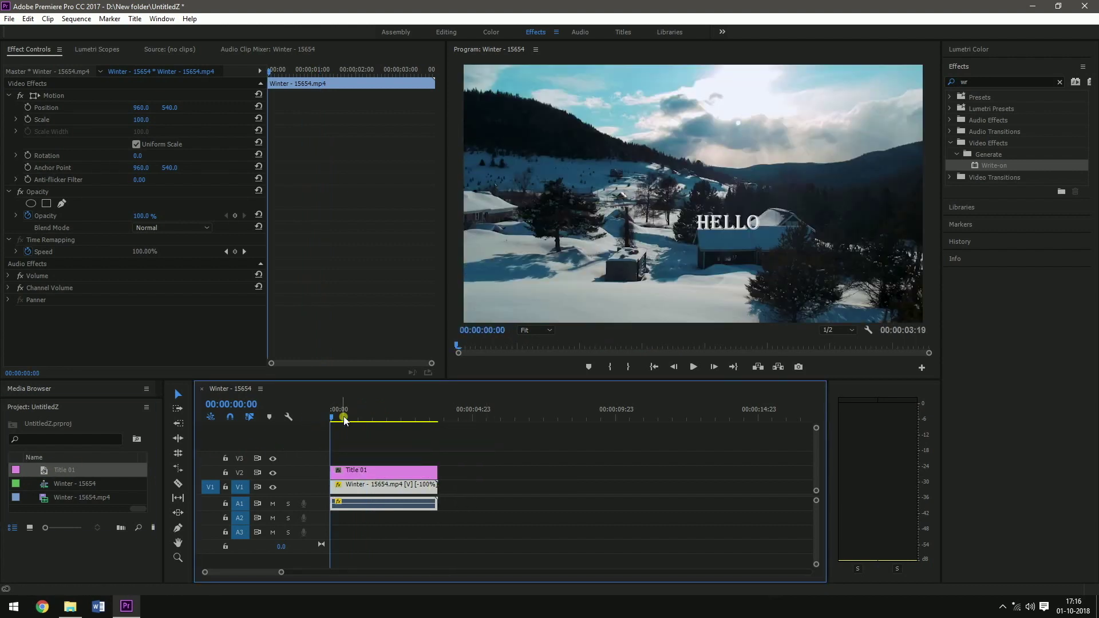
{"action": "key", "text": "space"}
{"action": "left_click", "coordinate": [327, 422]}
{"action": "left_click", "coordinate": [354, 473]}
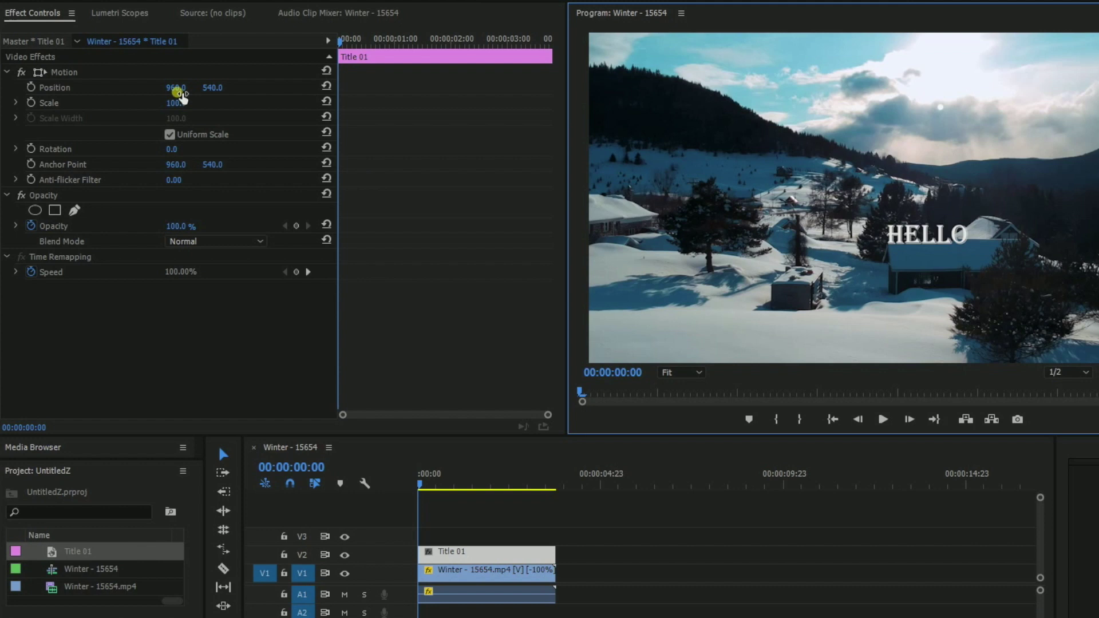
Step: Set HELLO's Position to 963, 536 in Effect Controls
{"action": "left_click_drag", "start_coordinate": [182, 99], "coordinate": [210, 88]}
{"action": "left_click", "coordinate": [189, 89]}
{"action": "left_click", "coordinate": [119, 133]}
{"action": "left_click", "coordinate": [112, 88]}
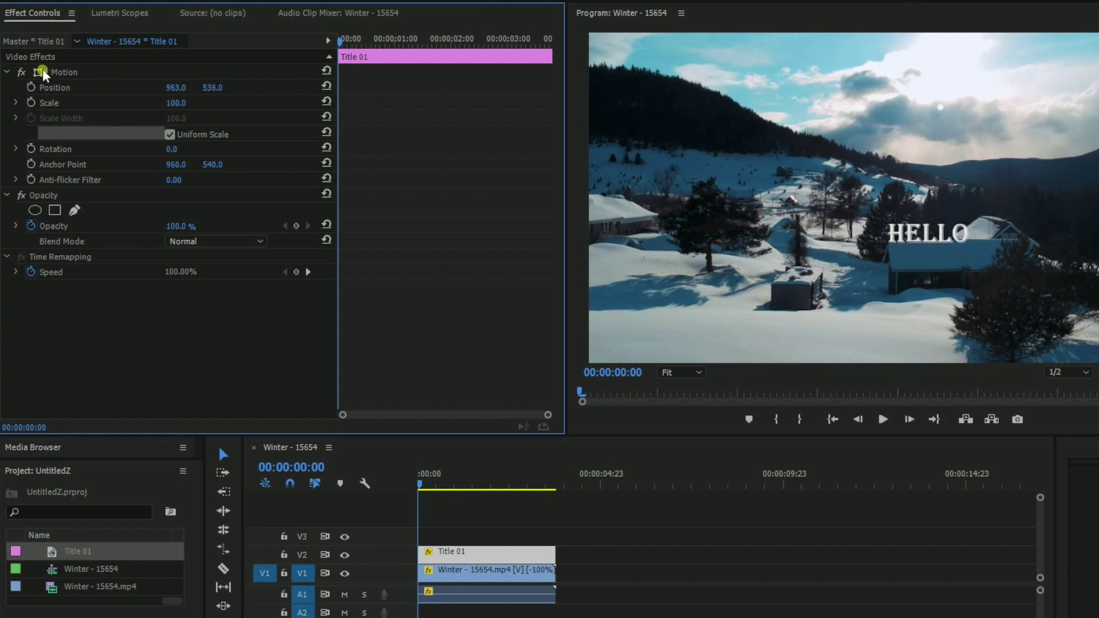
{"action": "left_click", "coordinate": [449, 589]}
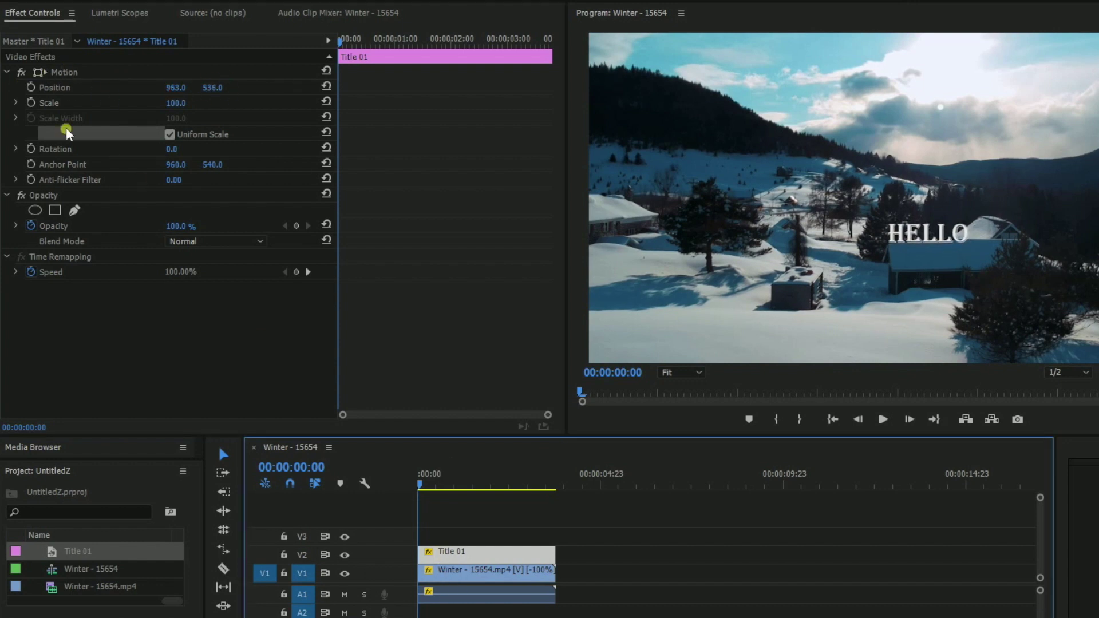
Step: Remove the Position keyframes and add a starting Scale keyframe at 100
{"action": "left_click", "coordinate": [28, 87]}
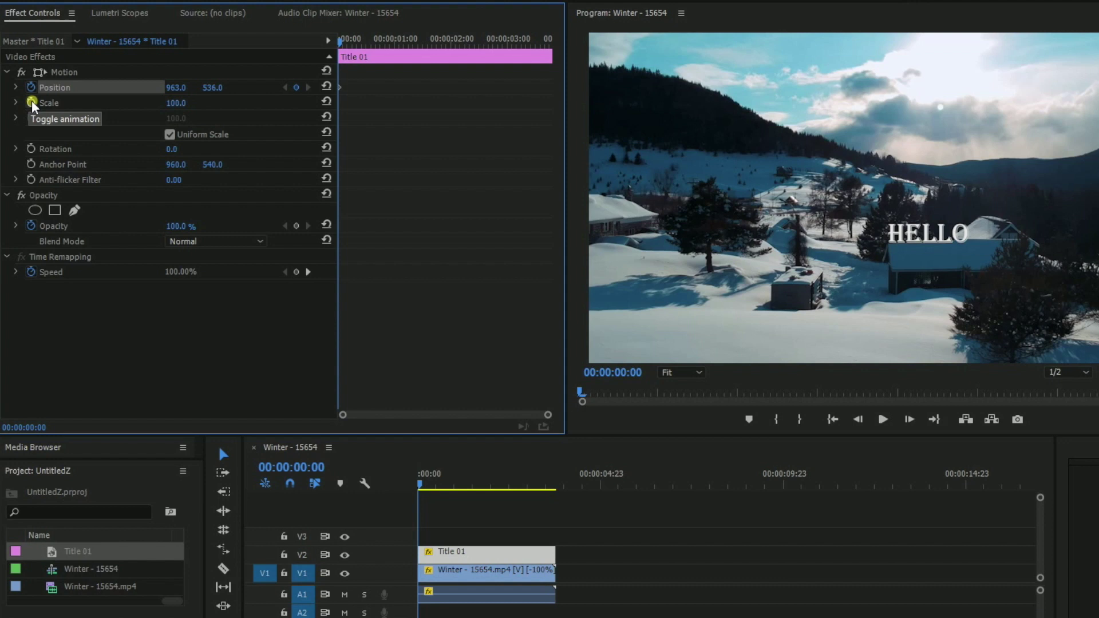
{"action": "left_click", "coordinate": [31, 87]}
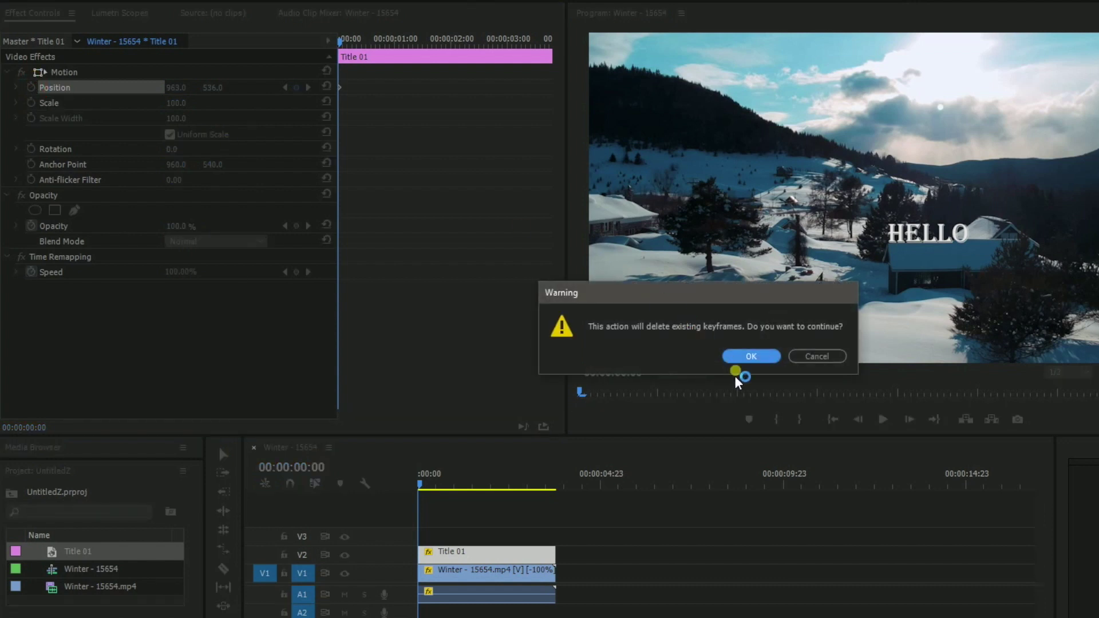
{"action": "left_click", "coordinate": [739, 356]}
{"action": "left_click", "coordinate": [31, 103]}
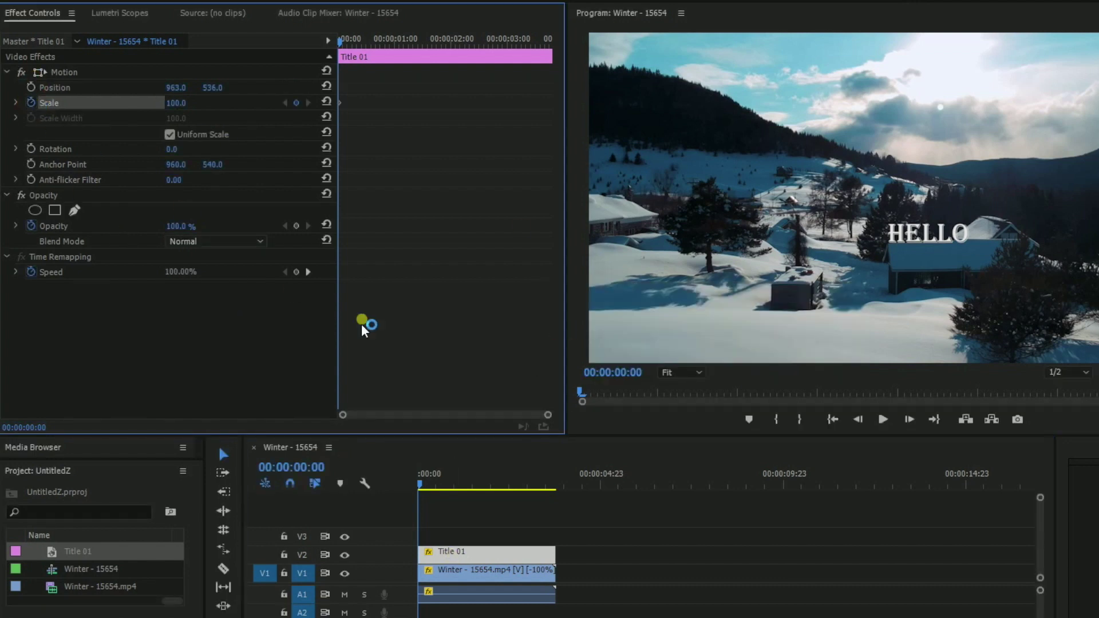
{"action": "left_click_drag", "start_coordinate": [563, 489], "coordinate": [559, 452]}
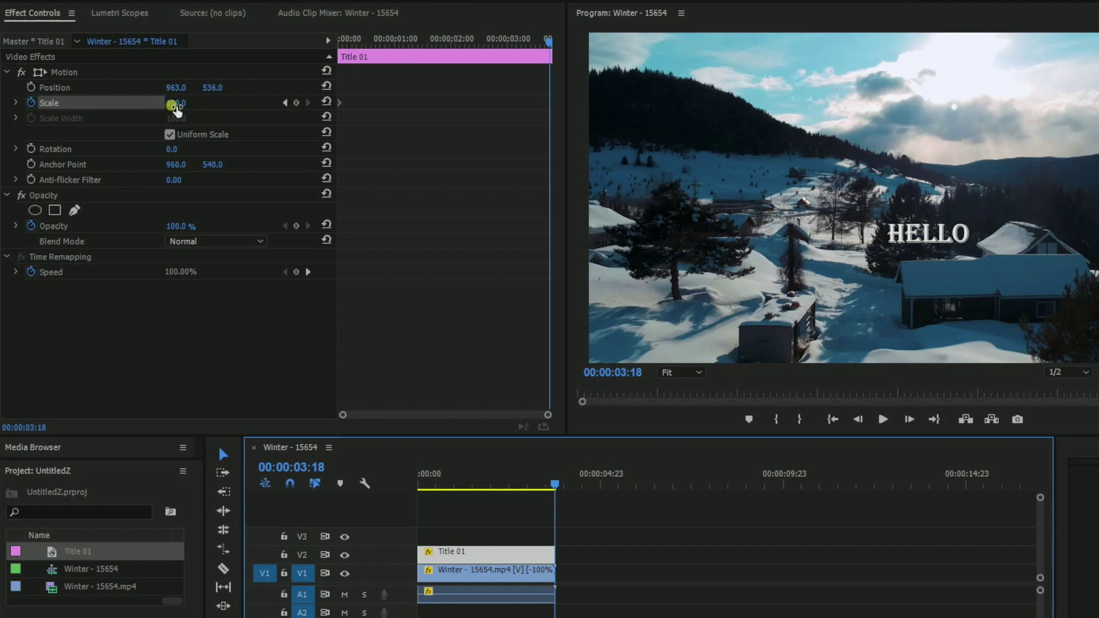
Step: Set an ending Scale of 140 at 00:00:03:18, preview the growth, and fit the sequence to the timeline
{"action": "left_click_drag", "start_coordinate": [174, 105], "coordinate": [313, 361]}
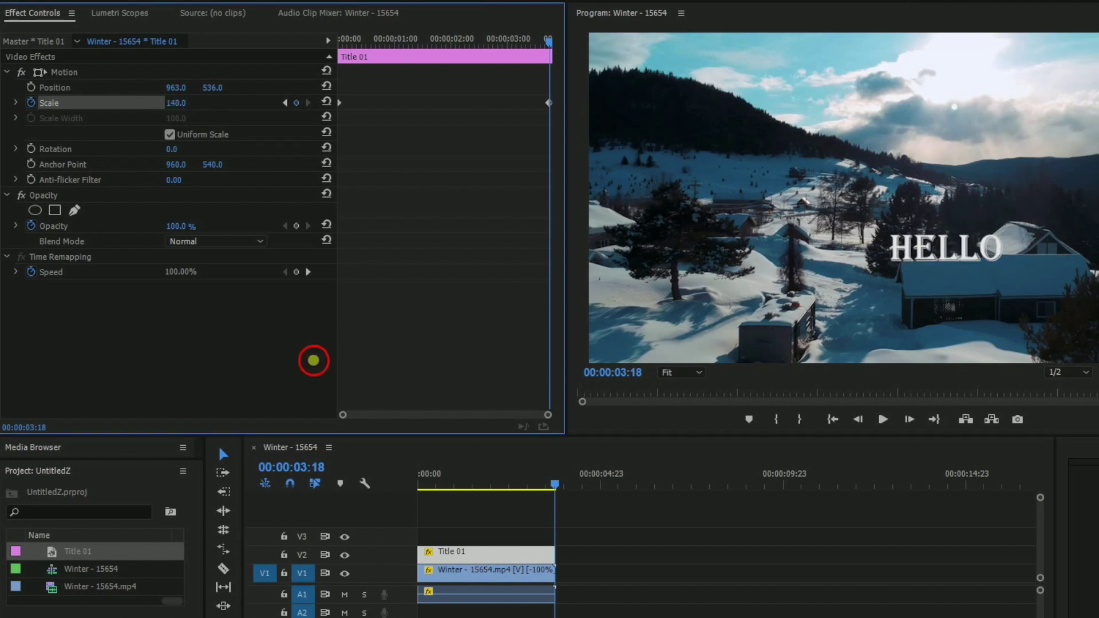
{"action": "left_click", "coordinate": [422, 485]}
{"action": "key", "text": "space"}
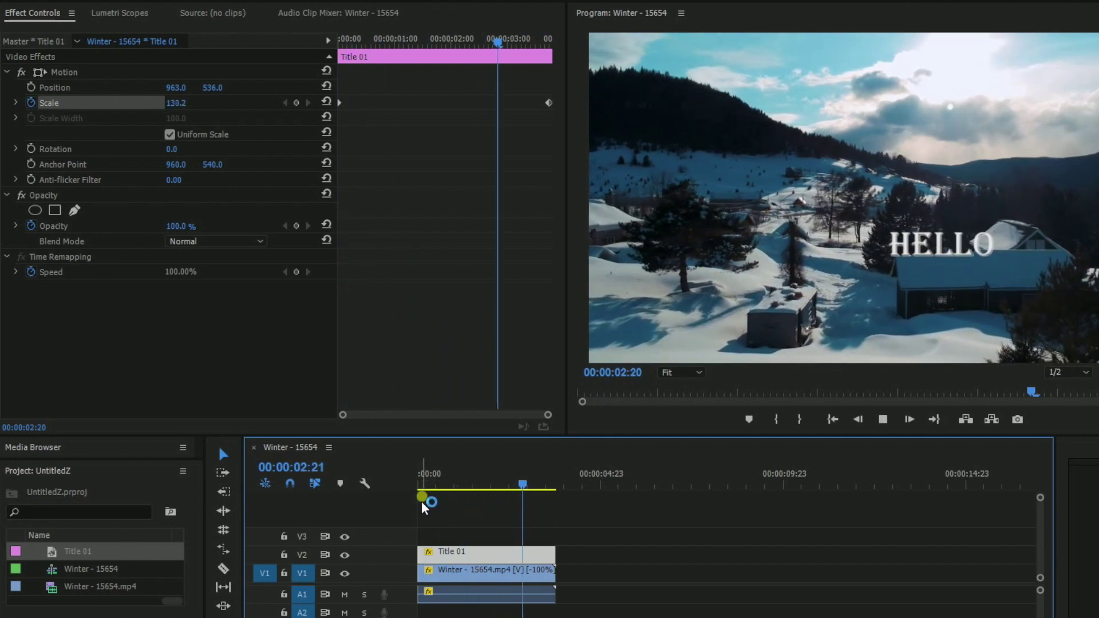
{"action": "left_click", "coordinate": [422, 485]}
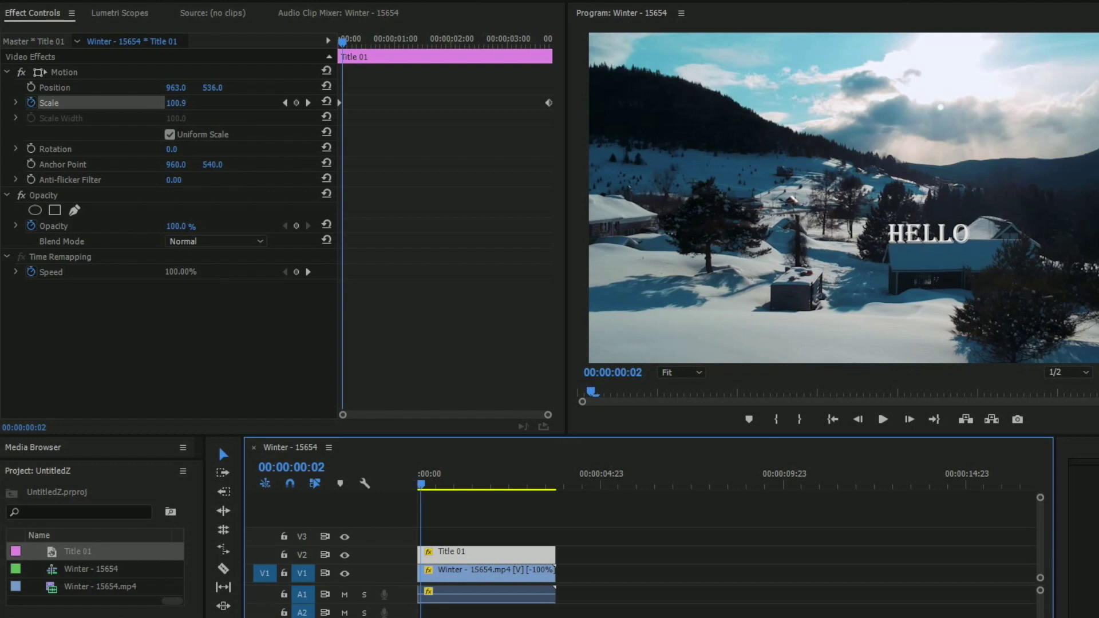
{"action": "key", "text": "backslash"}
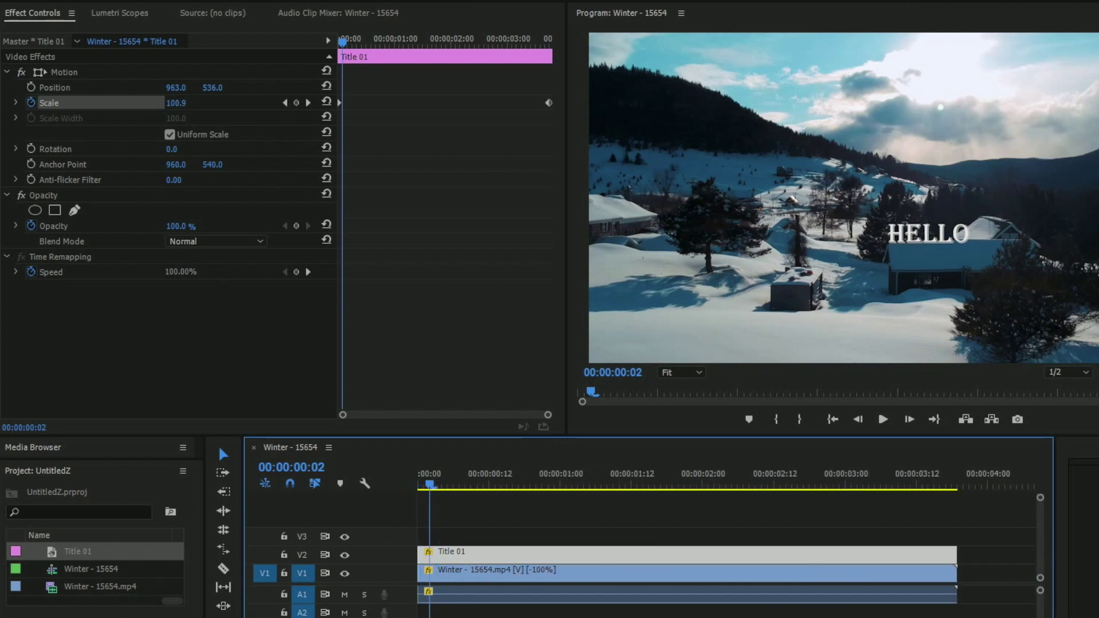
Step: From the sequence start, enable Position keyframing for the HELLO title and advance to 00:00:00:02
{"action": "left_click", "coordinate": [412, 487]}
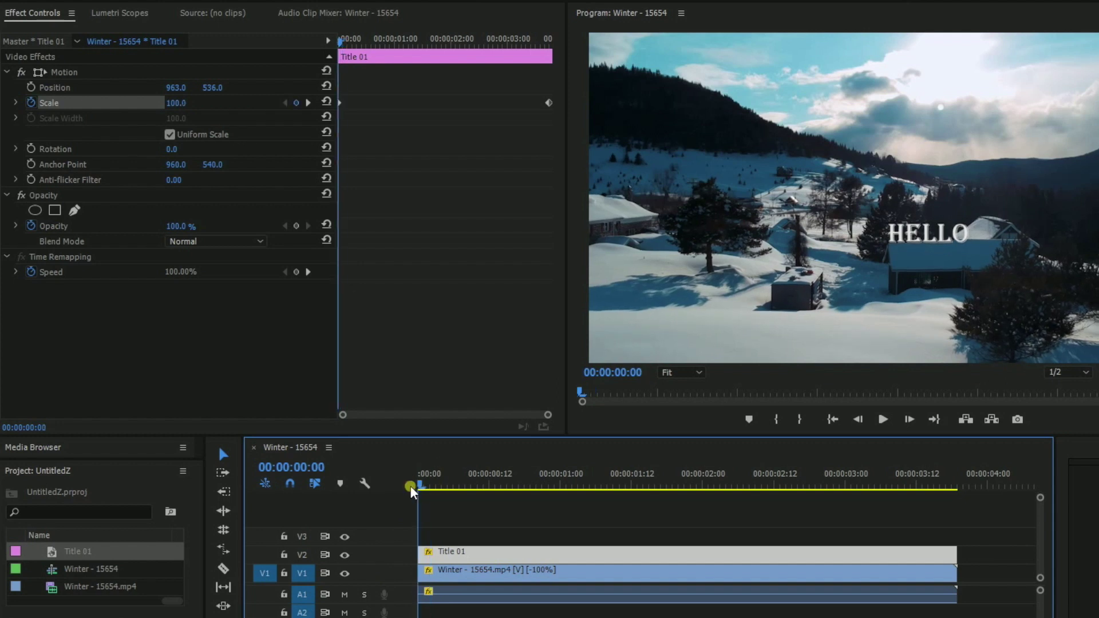
{"action": "left_click", "coordinate": [113, 143]}
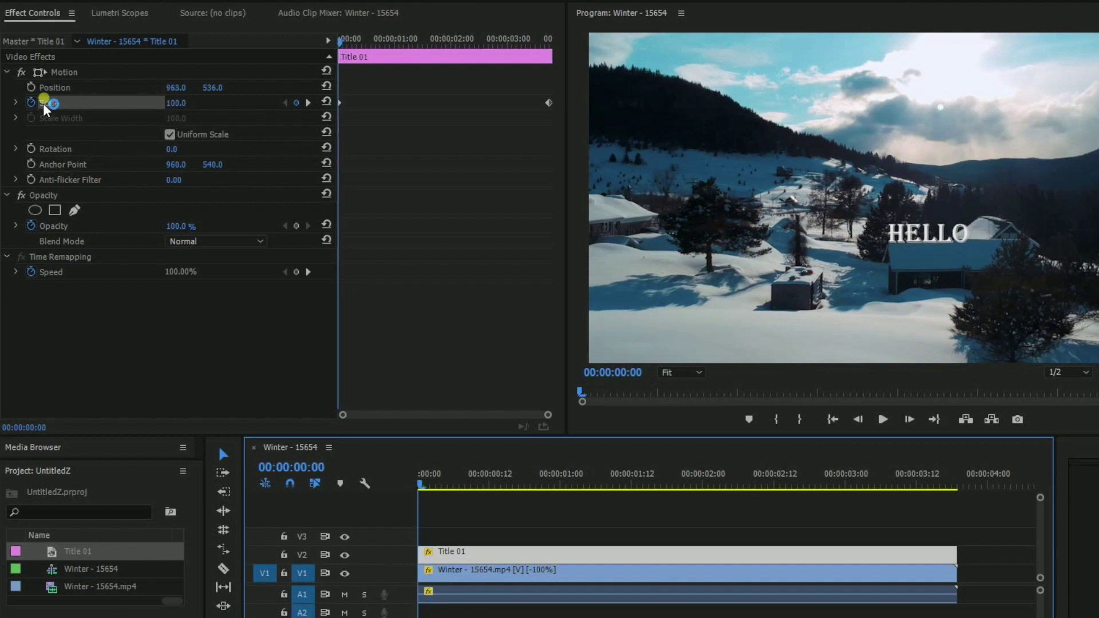
{"action": "left_click", "coordinate": [31, 87]}
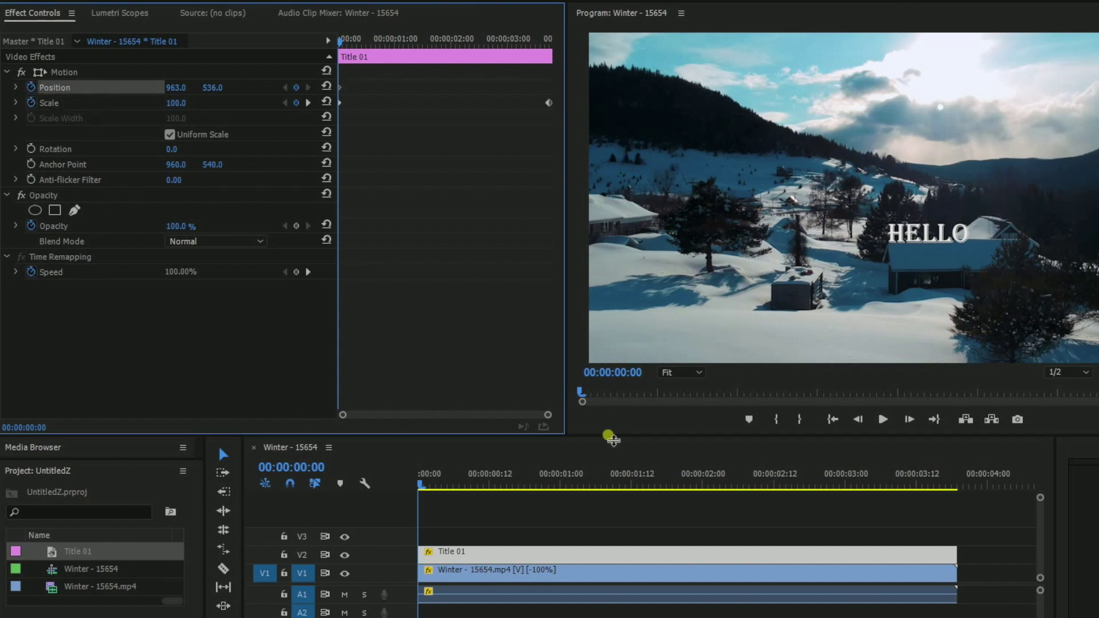
{"action": "left_click", "coordinate": [421, 479]}
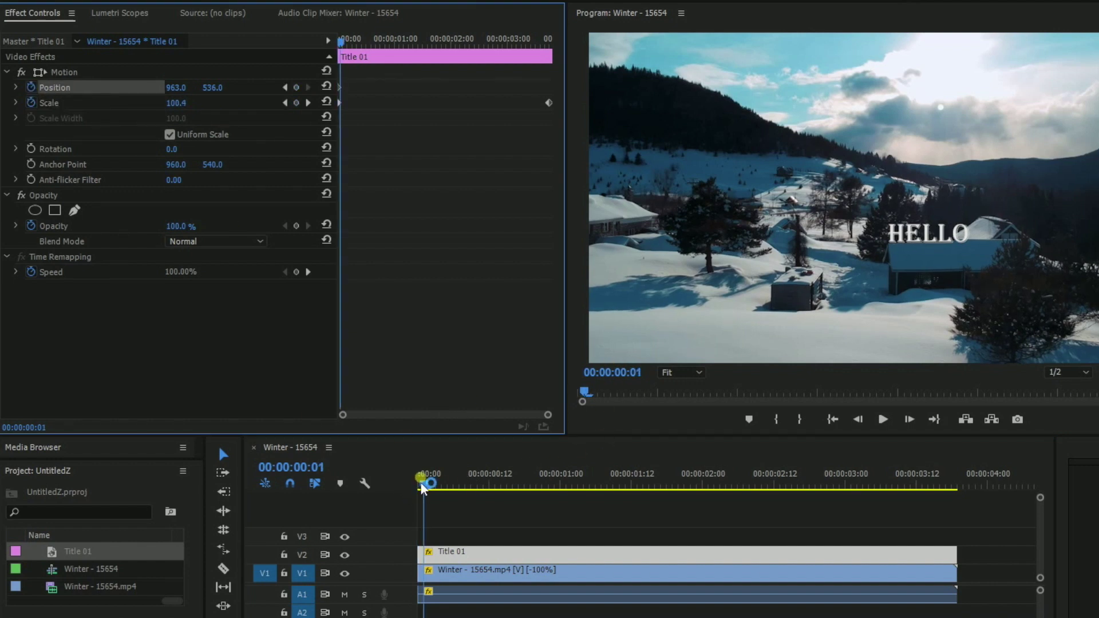
{"action": "left_click_drag", "start_coordinate": [422, 486], "coordinate": [425, 483]}
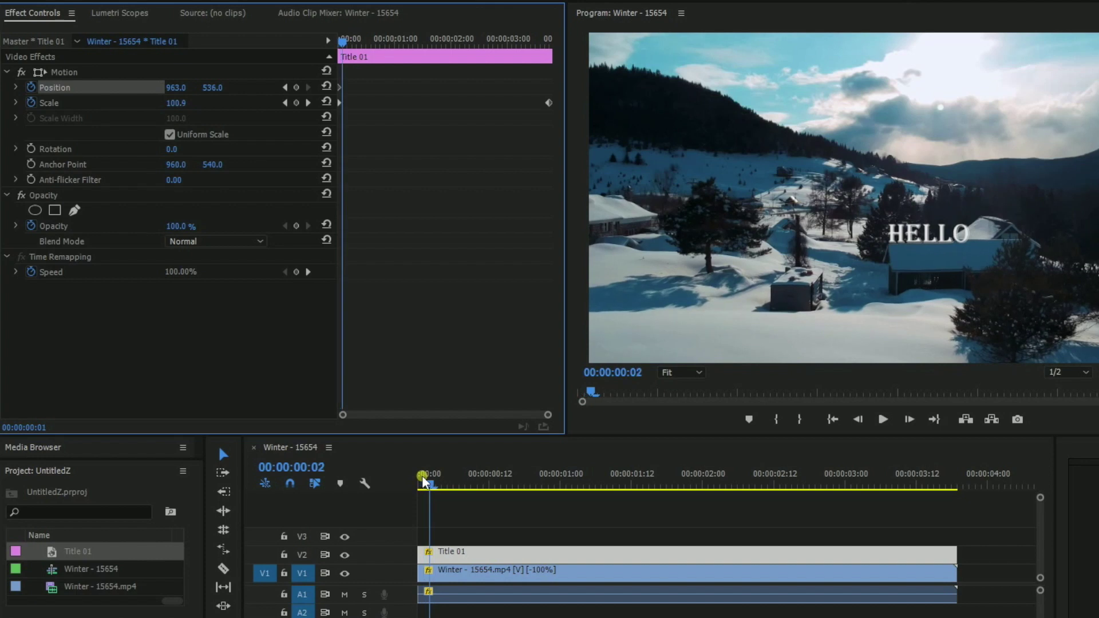
Step: At 00:00:00:16 and a later frame, adjust Position X/Y to keep HELLO on the house
{"action": "key", "text": "Right"}
{"action": "key", "text": "Right"}
{"action": "key", "text": "Right"}
{"action": "key", "text": "Right"}
{"action": "key", "text": "Right"}
{"action": "key", "text": "Right"}
{"action": "key", "text": "Right"}
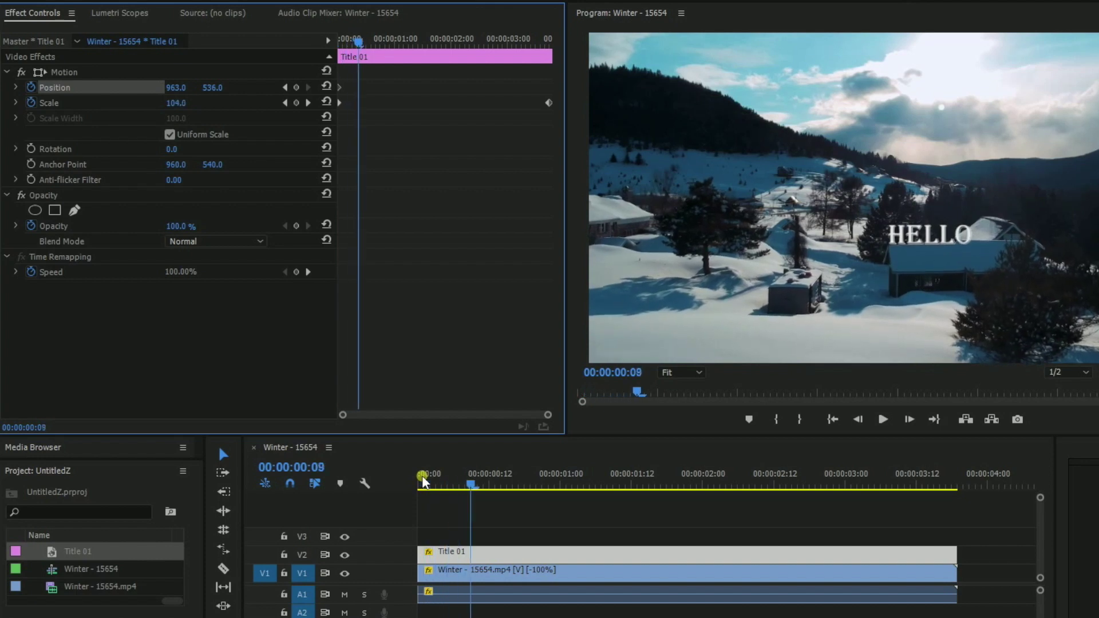
{"action": "key", "text": "Right"}
{"action": "key", "text": "Right"}
{"action": "key", "text": "Right"}
{"action": "key", "text": "Right"}
{"action": "key", "text": "Right"}
{"action": "key", "text": "Right"}
{"action": "key", "text": "Right"}
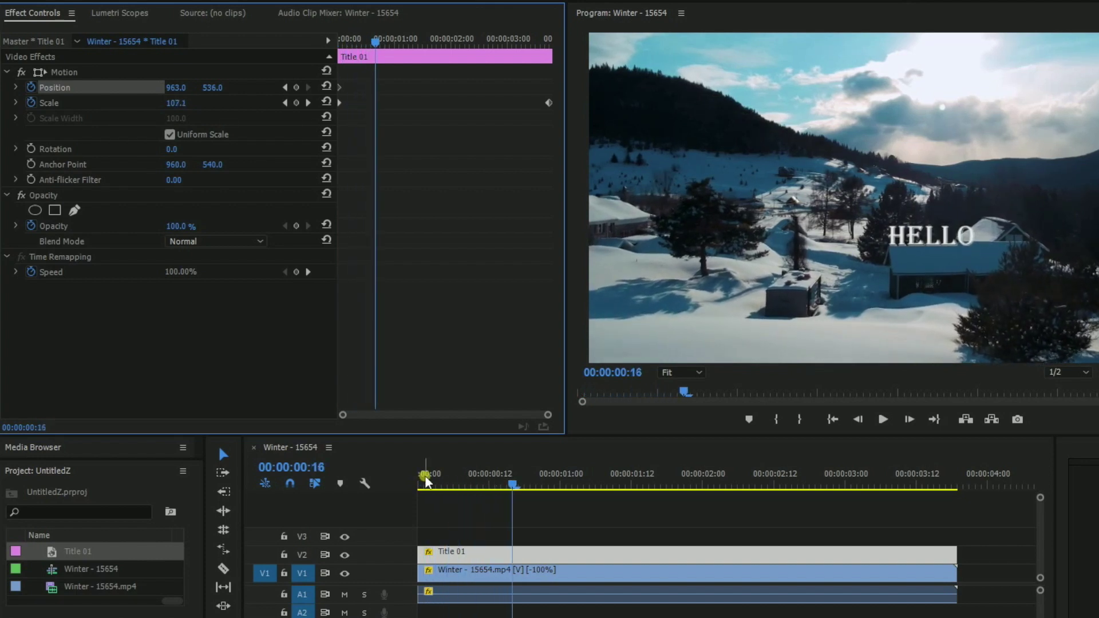
{"action": "left_click", "coordinate": [164, 104]}
{"action": "left_click_drag", "start_coordinate": [182, 91], "coordinate": [221, 88]}
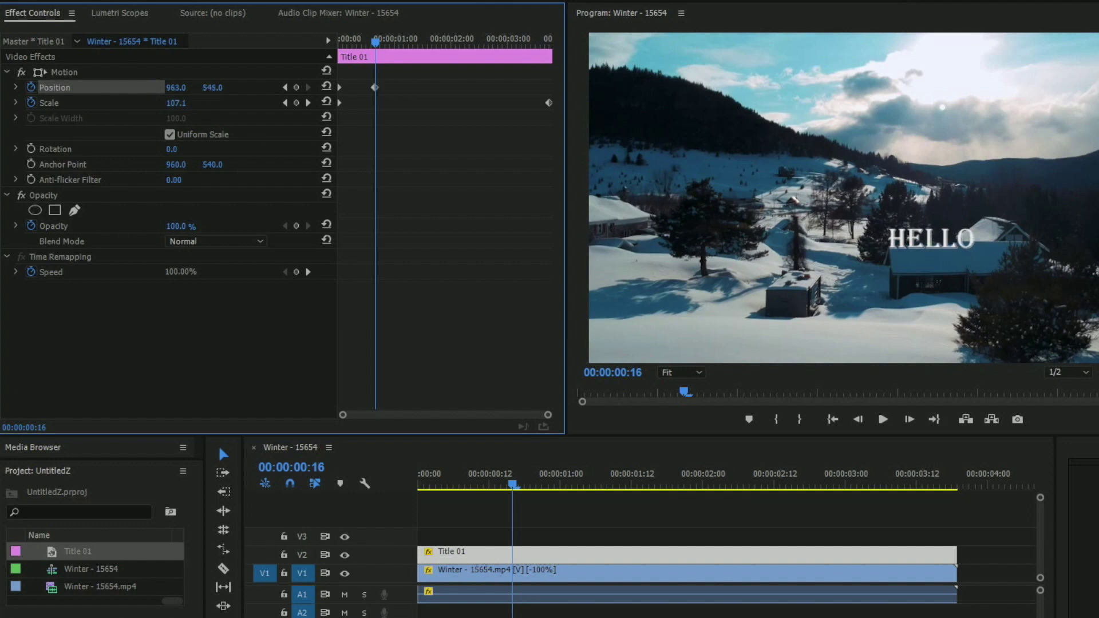
{"action": "key", "text": "space"}
{"action": "left_click", "coordinate": [220, 87]}
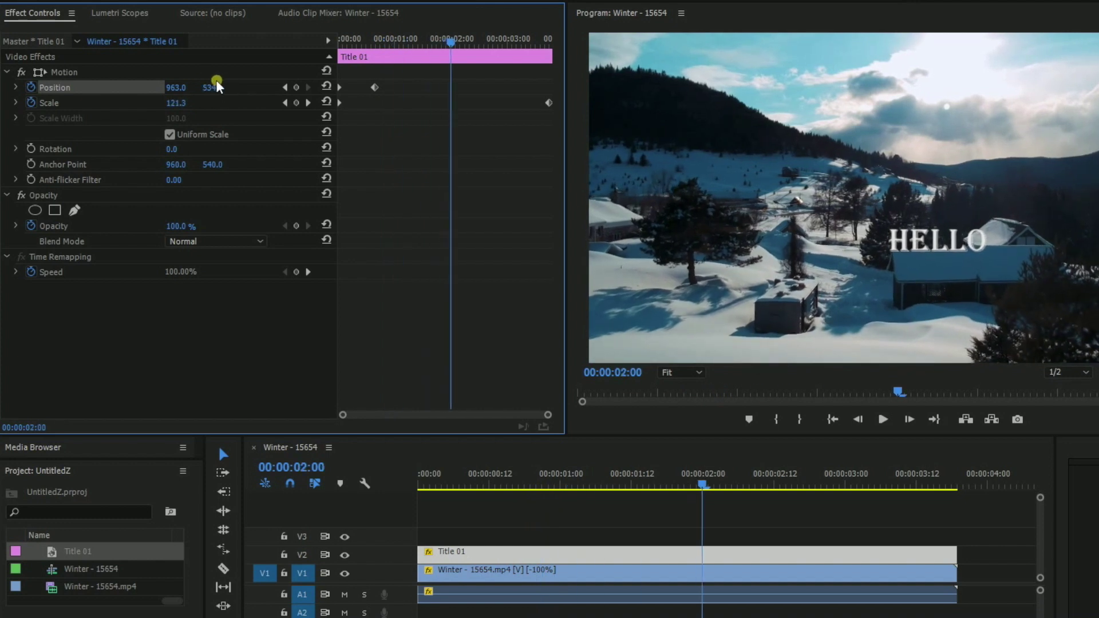
{"action": "left_click_drag", "start_coordinate": [212, 87], "coordinate": [180, 93]}
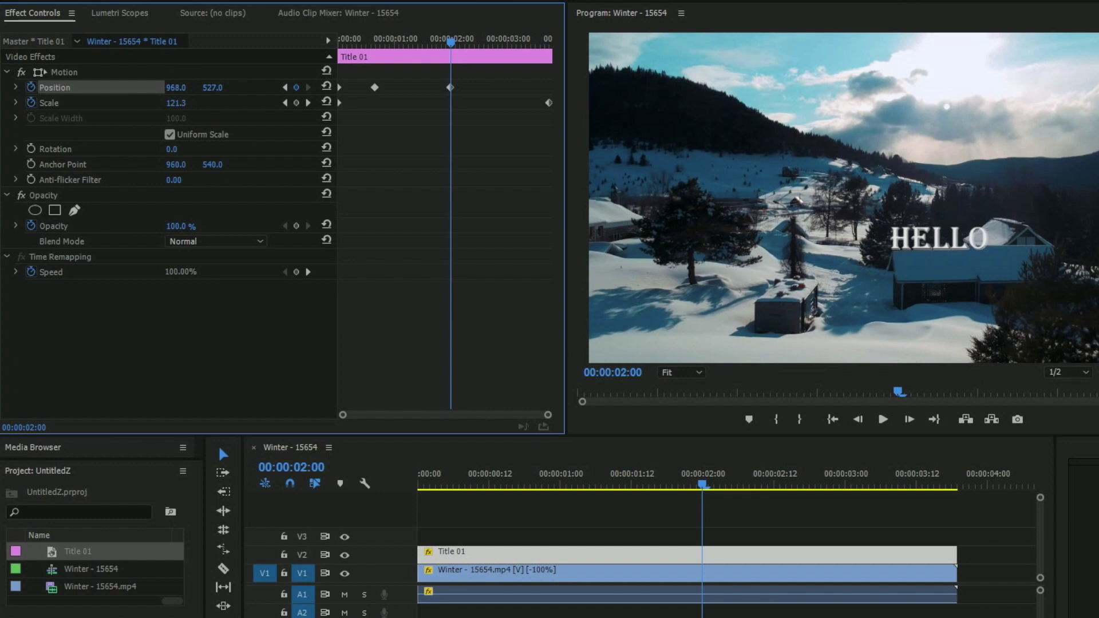
Step: Play the shot back to check that HELLO follows the snowy house
{"action": "key", "text": "space"}
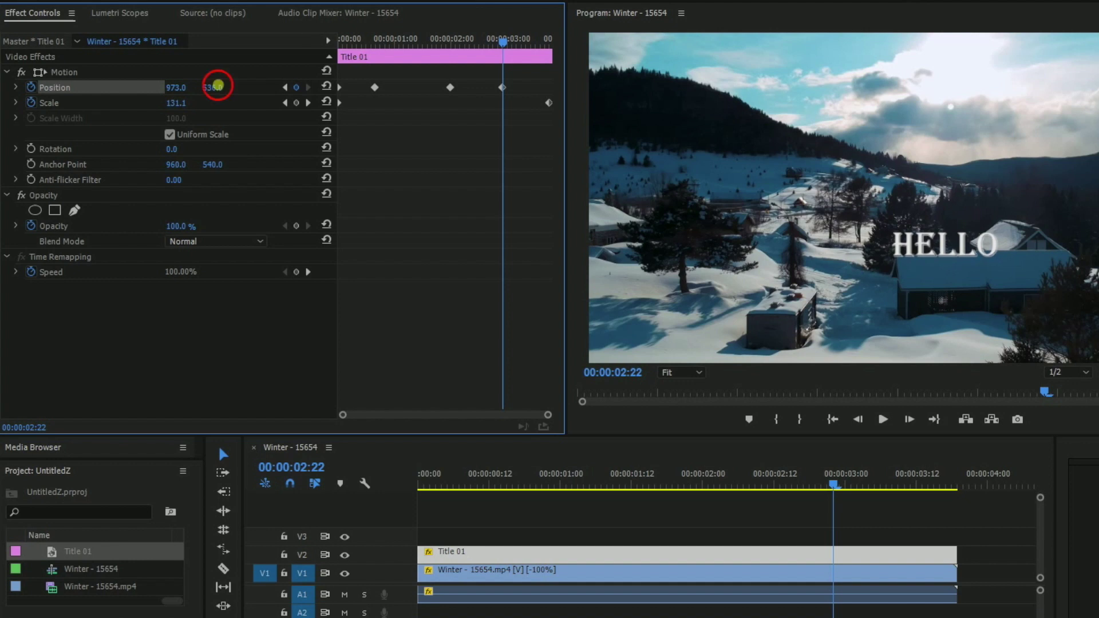
{"action": "left_click", "coordinate": [180, 89]}
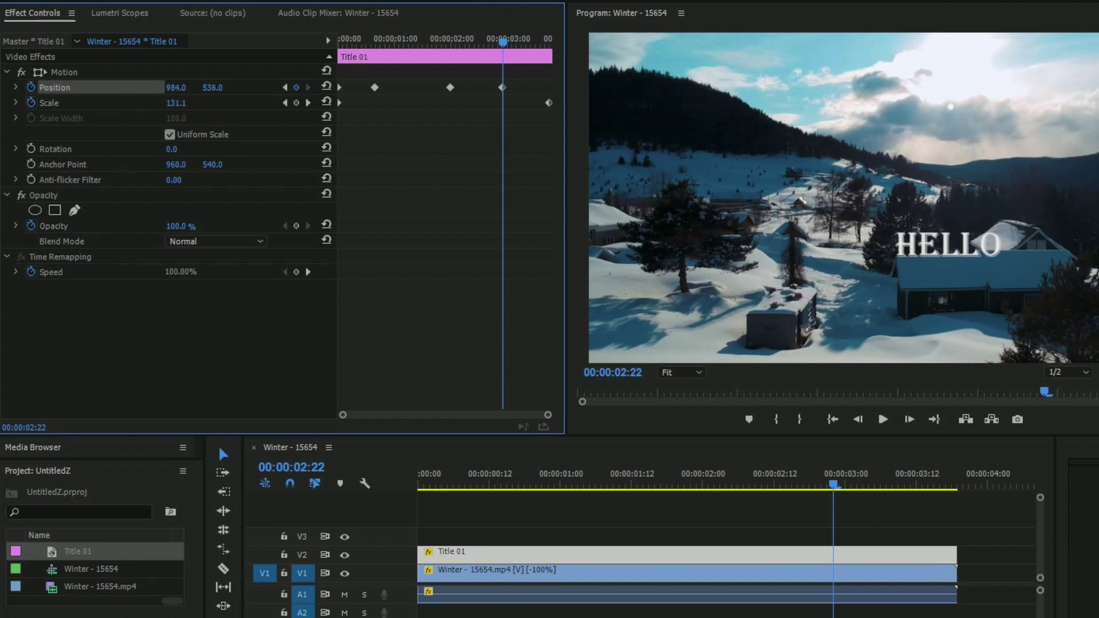
{"action": "left_click", "coordinate": [179, 89]}
{"action": "key", "text": "space"}
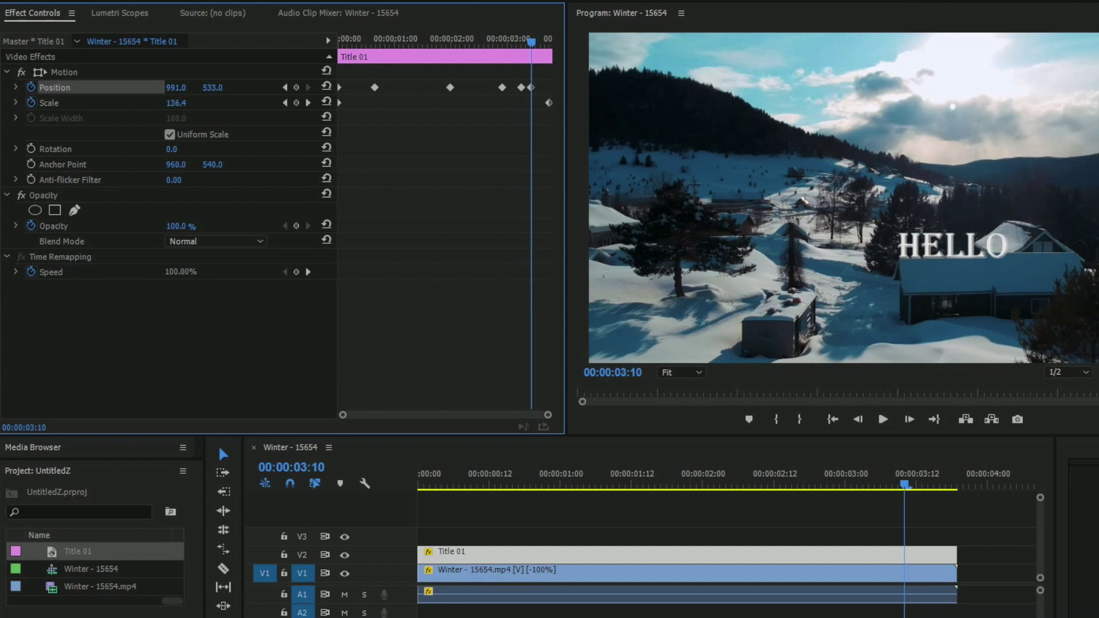
{"action": "left_click", "coordinate": [181, 87]}
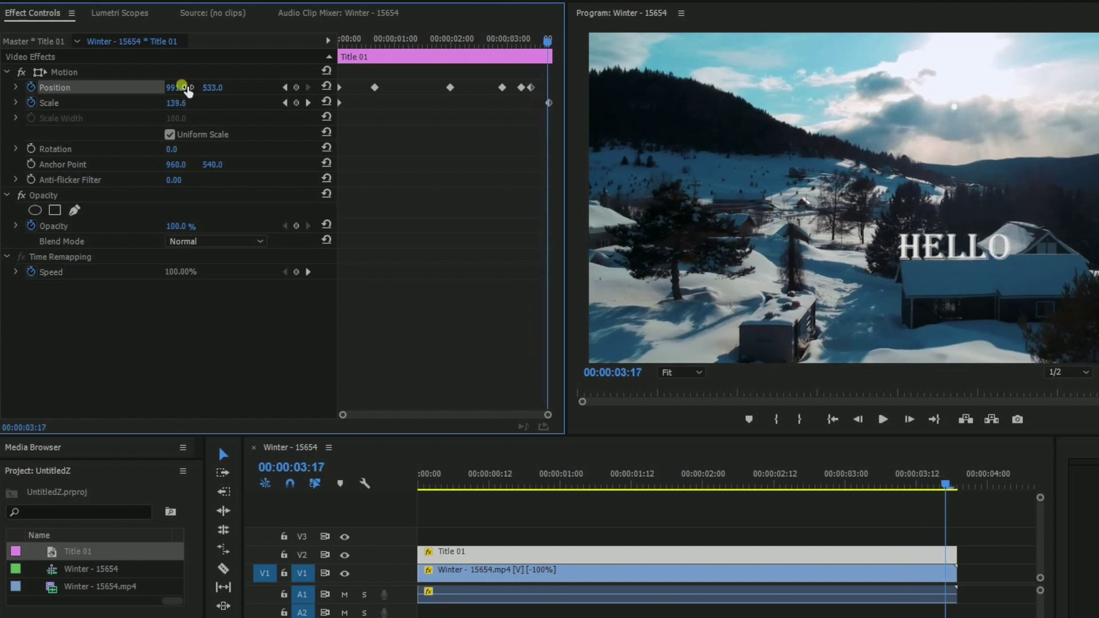
Step: Review playback, then at 00:00:01:17 keyframe Title 01's Position at 982.9, 527.9
{"action": "left_click", "coordinate": [423, 487]}
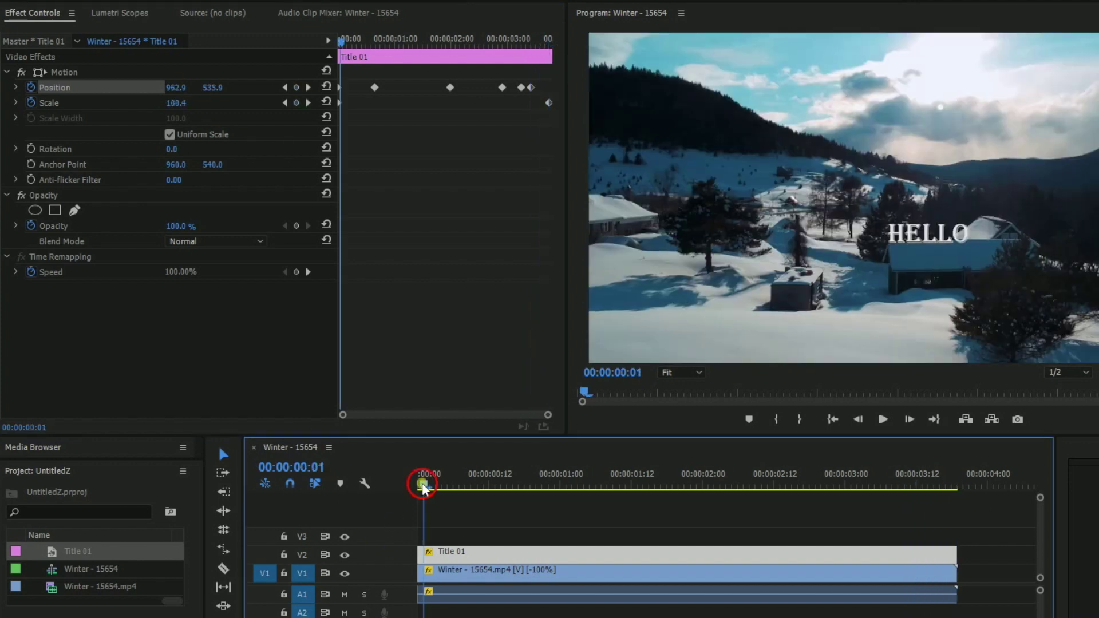
{"action": "key", "text": "space"}
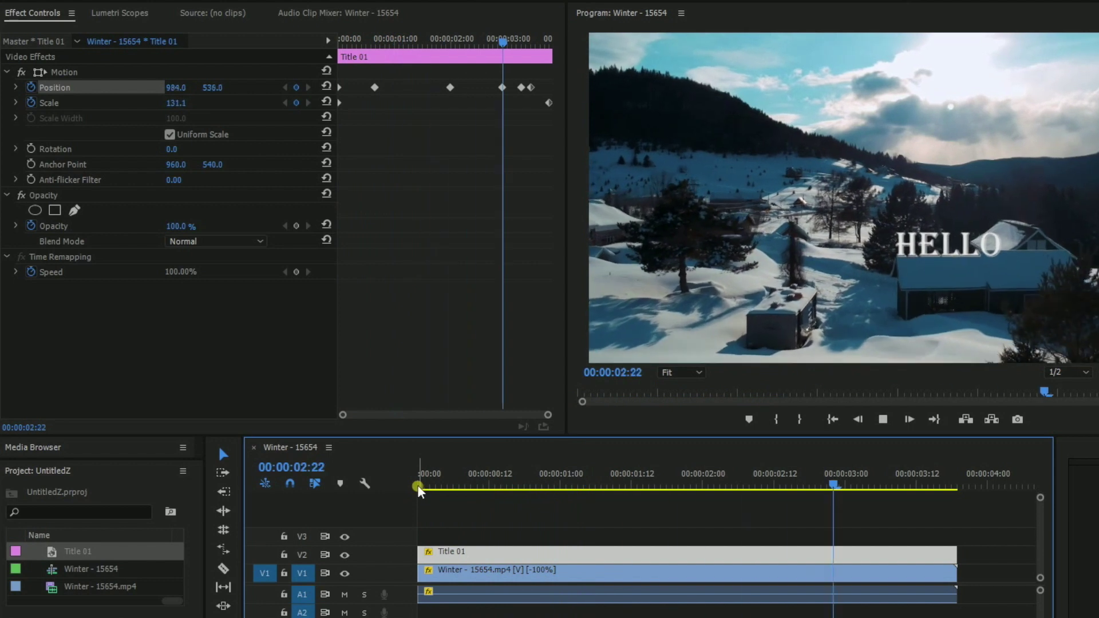
{"action": "left_click", "coordinate": [524, 488]}
{"action": "left_click", "coordinate": [693, 501]}
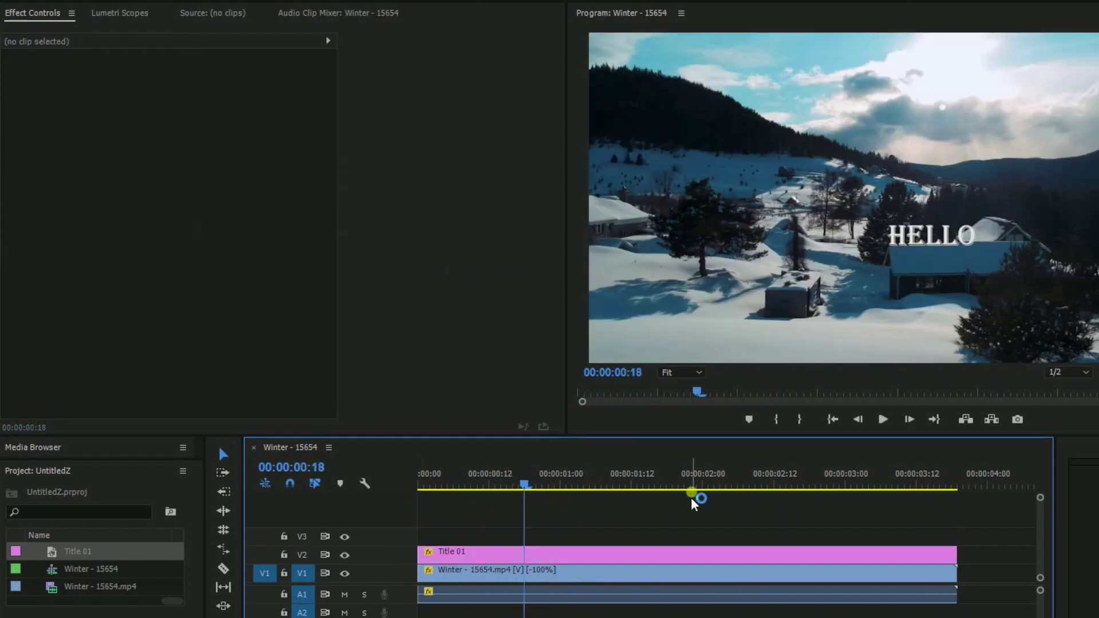
{"action": "left_click", "coordinate": [675, 552]}
{"action": "left_click", "coordinate": [577, 488]}
{"action": "left_click", "coordinate": [661, 487]}
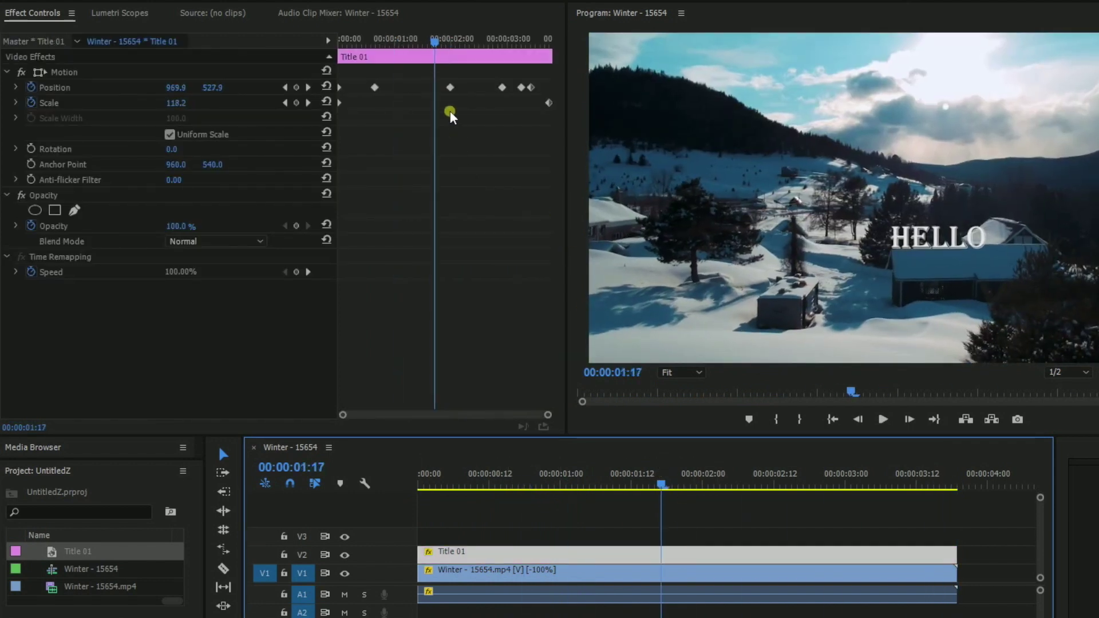
{"action": "left_click", "coordinate": [450, 87]}
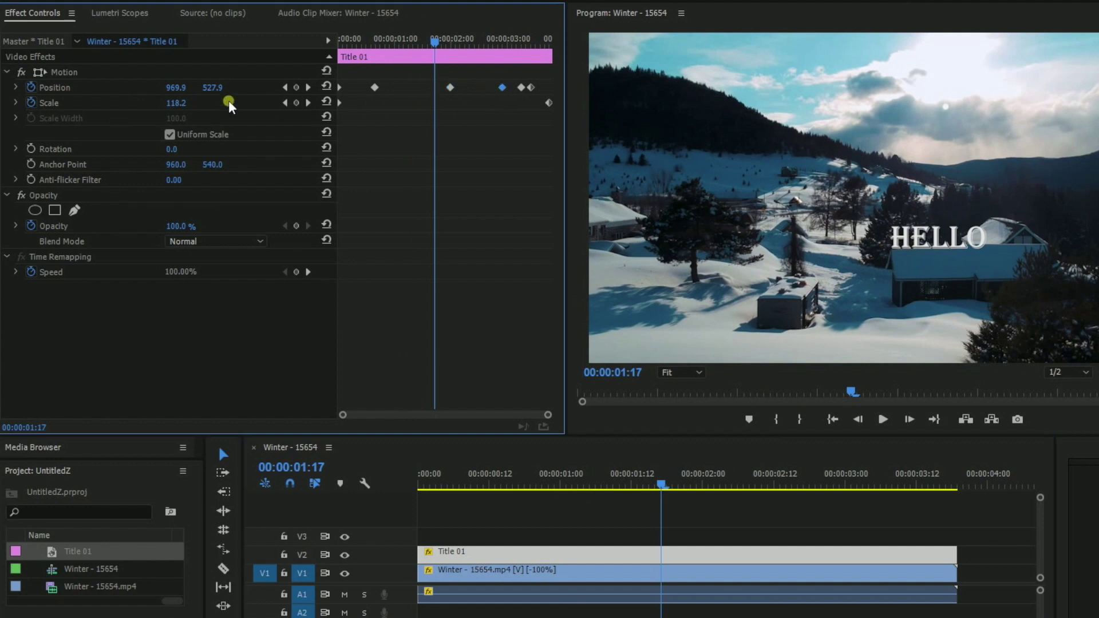
{"action": "left_click_drag", "start_coordinate": [175, 90], "coordinate": [181, 96]}
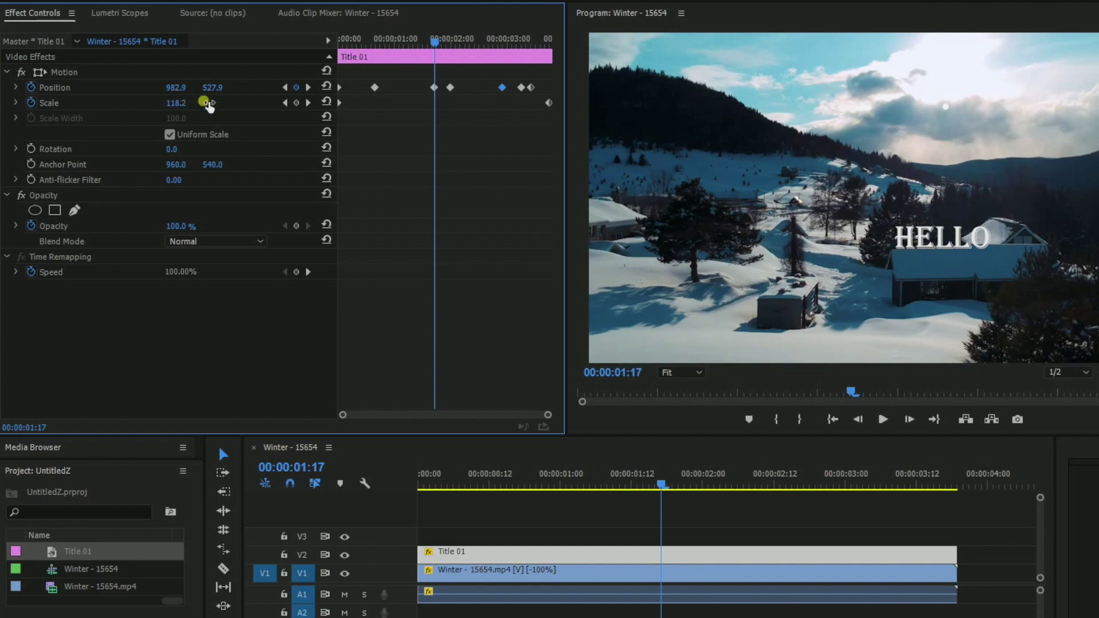